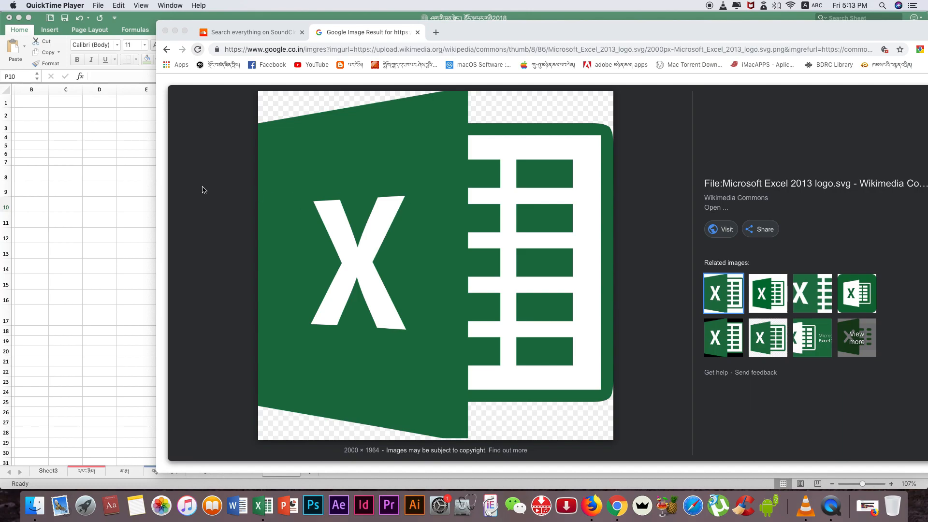
Step: Switch to the Excel workbook and apply the Good cell style to the range O4:U17
left_click(143, 187)
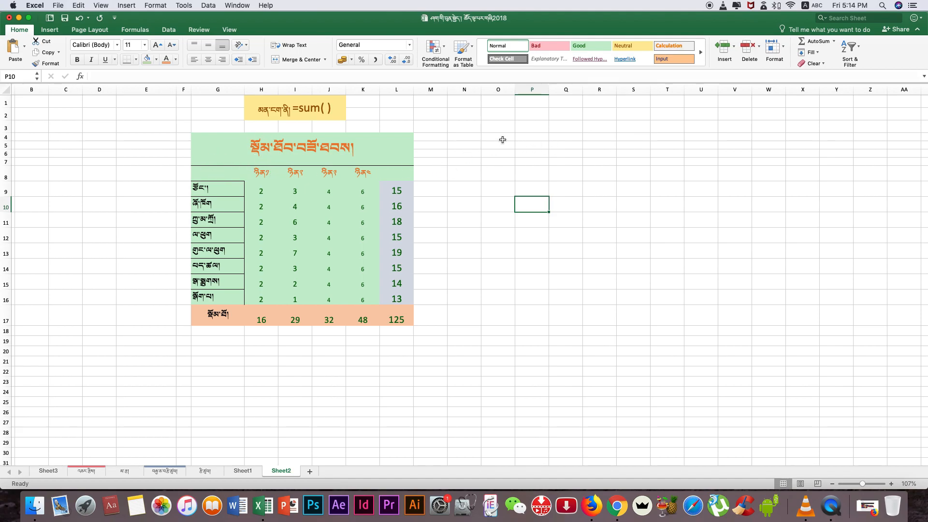
left_click_drag(493, 137, 707, 317)
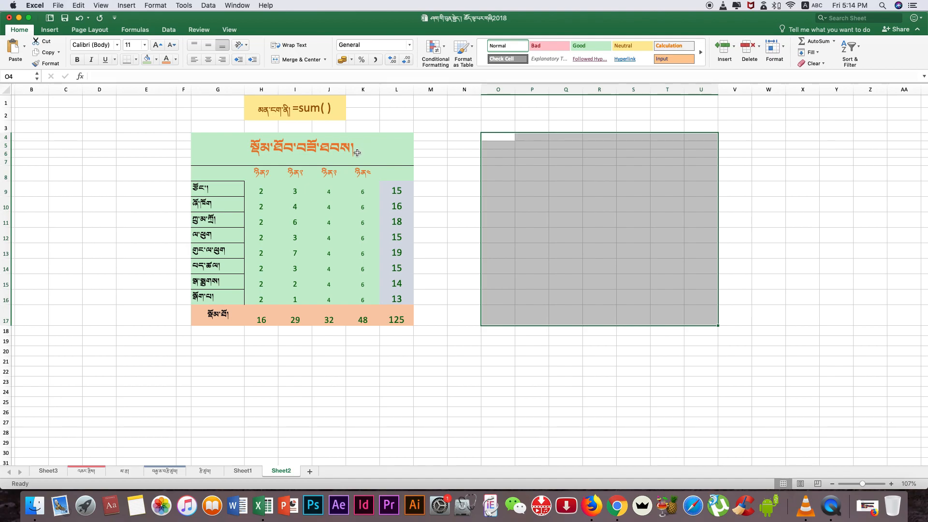
left_click(156, 60)
left_click(156, 59)
left_click(155, 60)
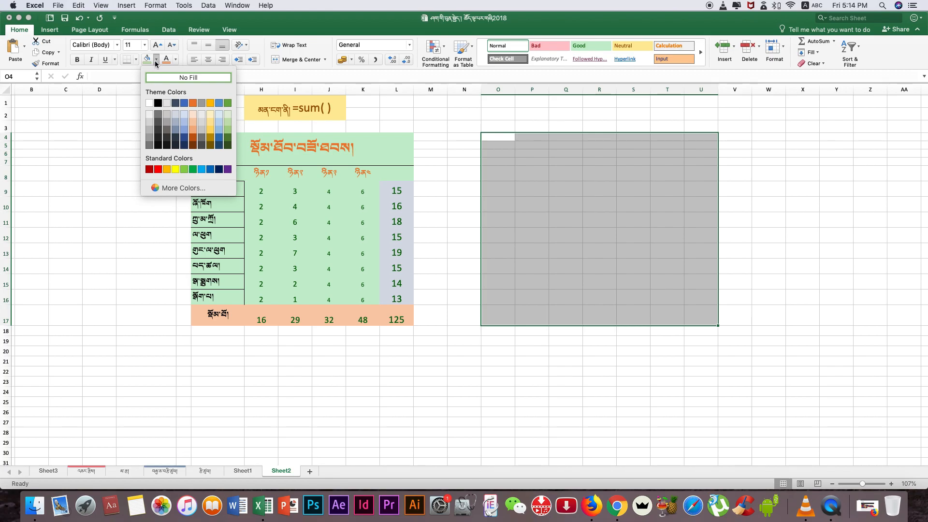
left_click(156, 61)
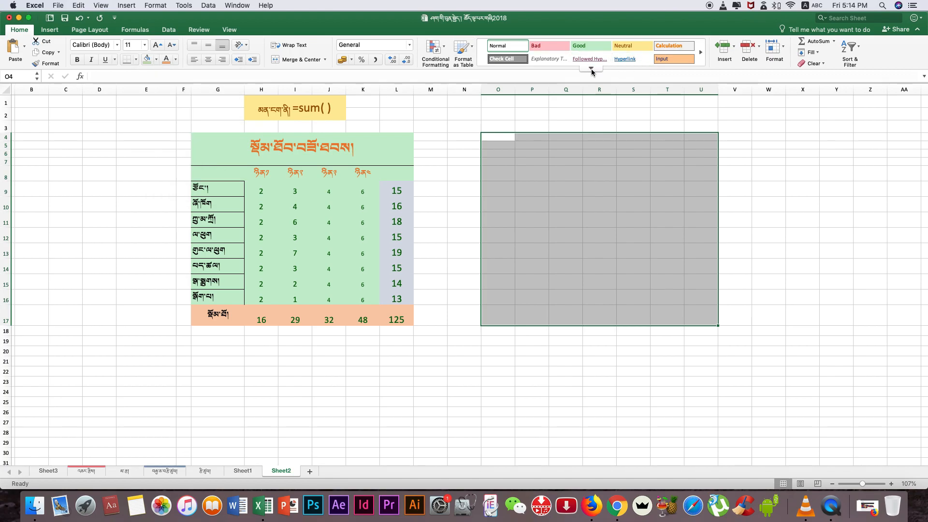
left_click(591, 69)
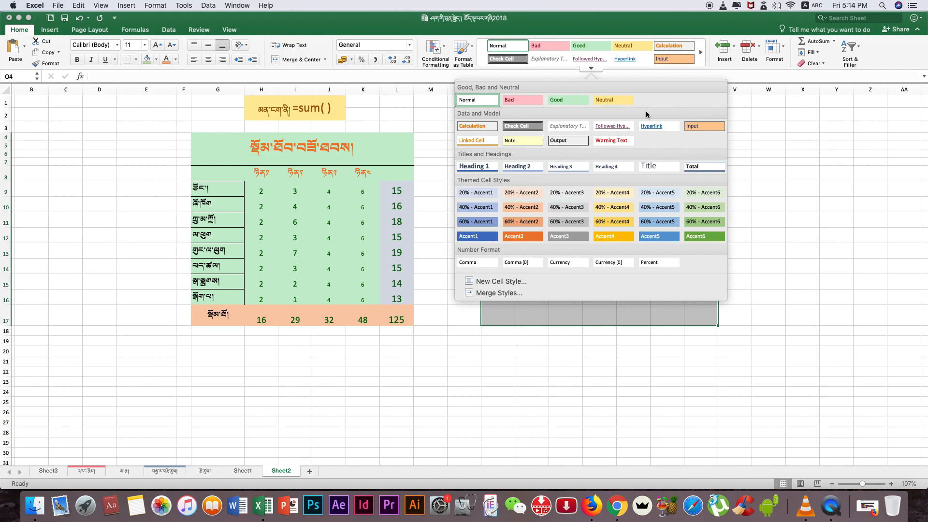
left_click(808, 181)
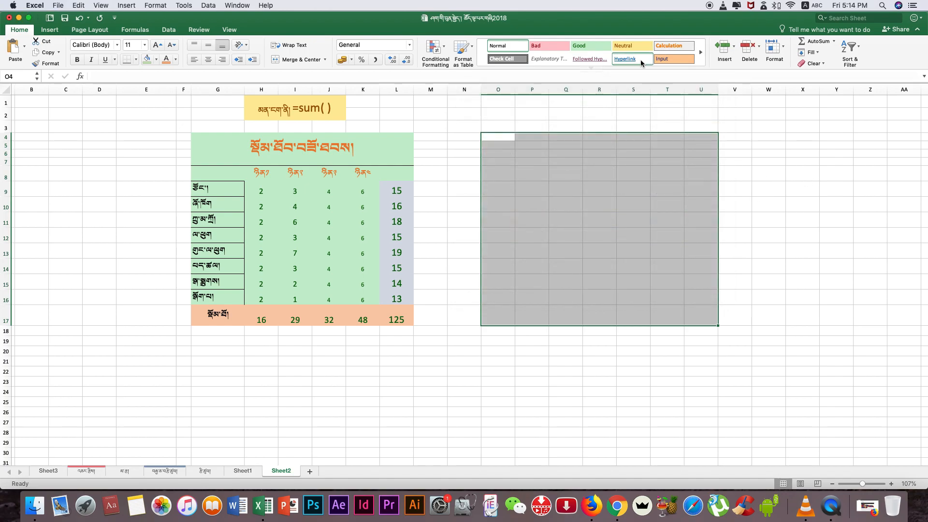
left_click(599, 48)
left_click_drag(559, 151, 648, 222)
left_click(597, 162)
Step: Add a bottom border to the title area O4:U7 of the new green table
left_click_drag(486, 137, 701, 163)
left_click(137, 61)
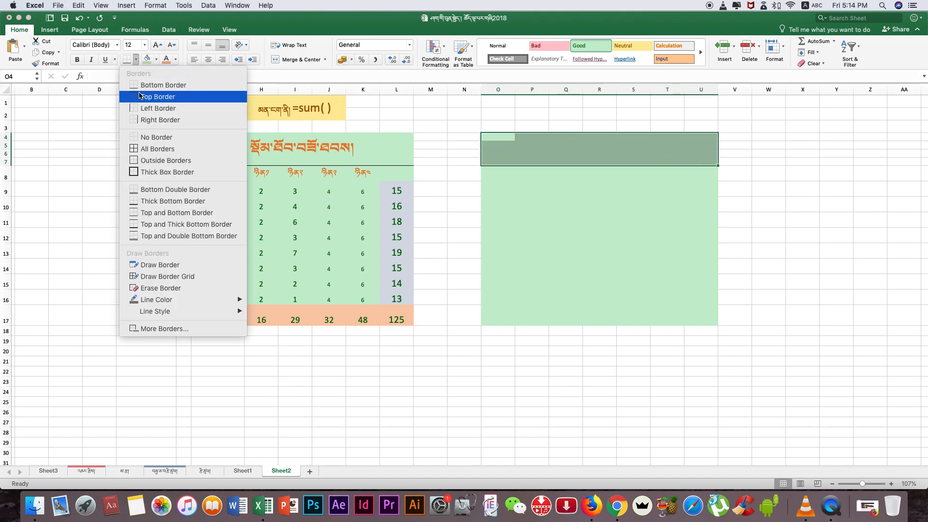
left_click(145, 85)
left_click(519, 162)
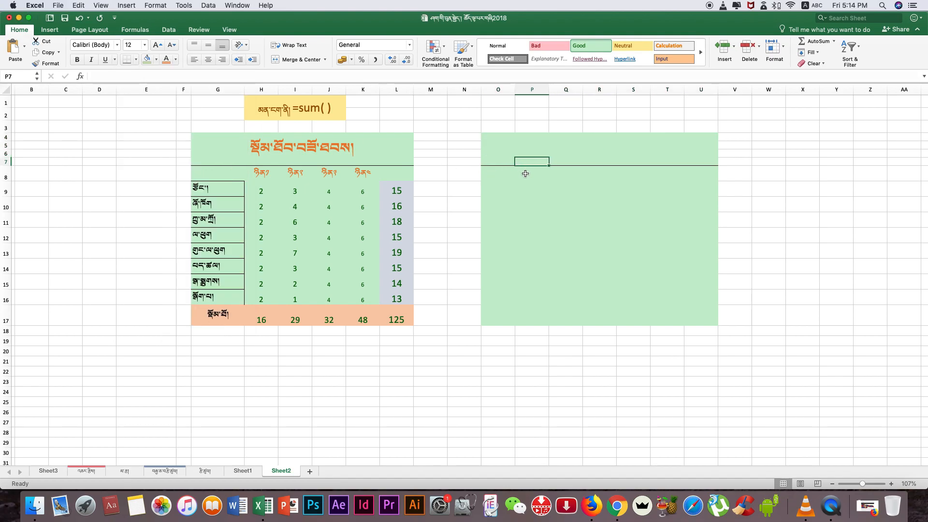
left_click(487, 140)
key("Down")
key("Down")
key("Down")
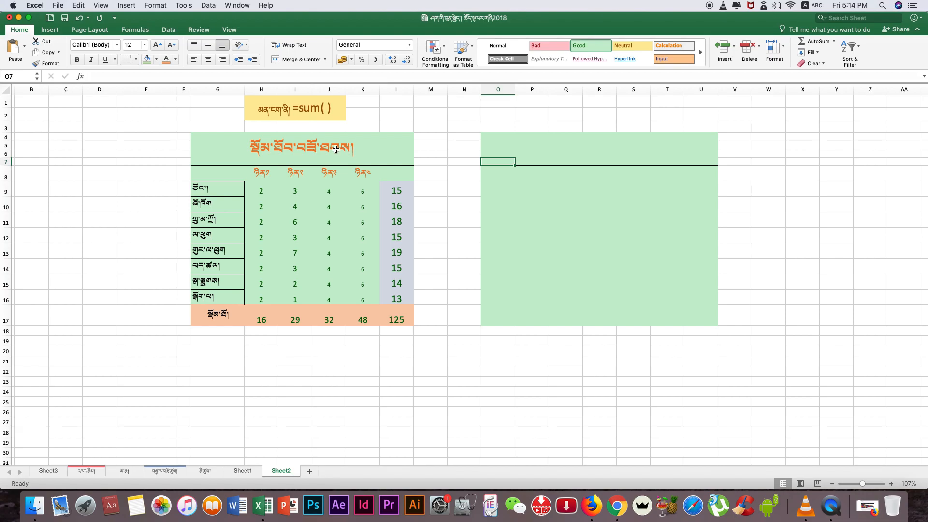
left_click(215, 140)
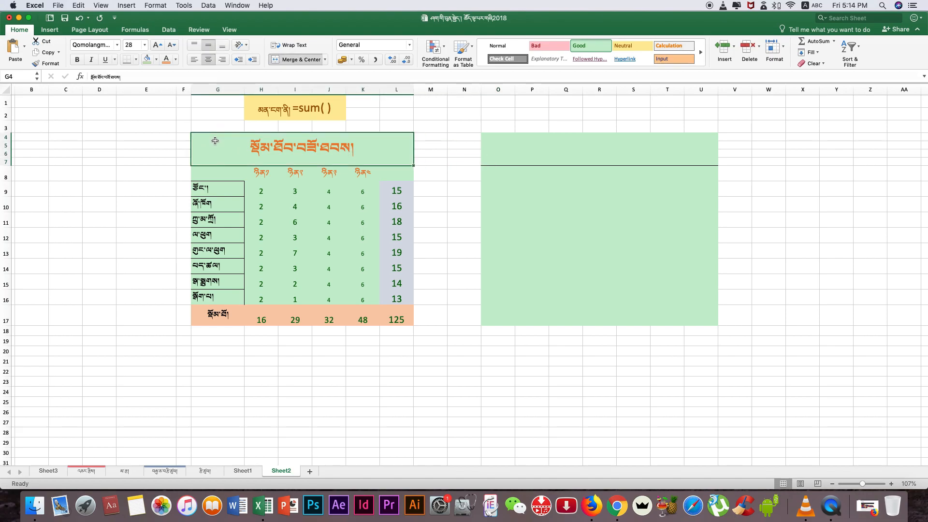
left_click(502, 128)
left_click(533, 130)
left_click(591, 129)
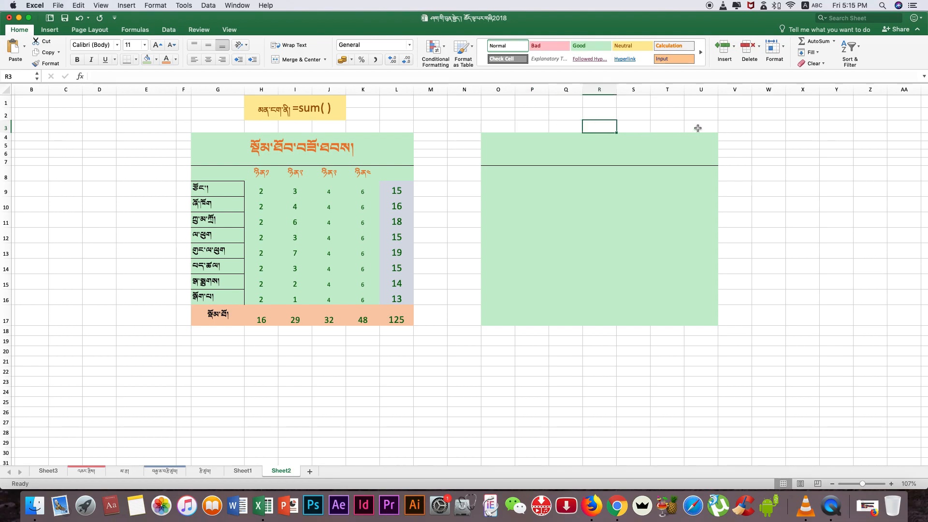
left_click(488, 128)
left_click(710, 129)
left_click(493, 138)
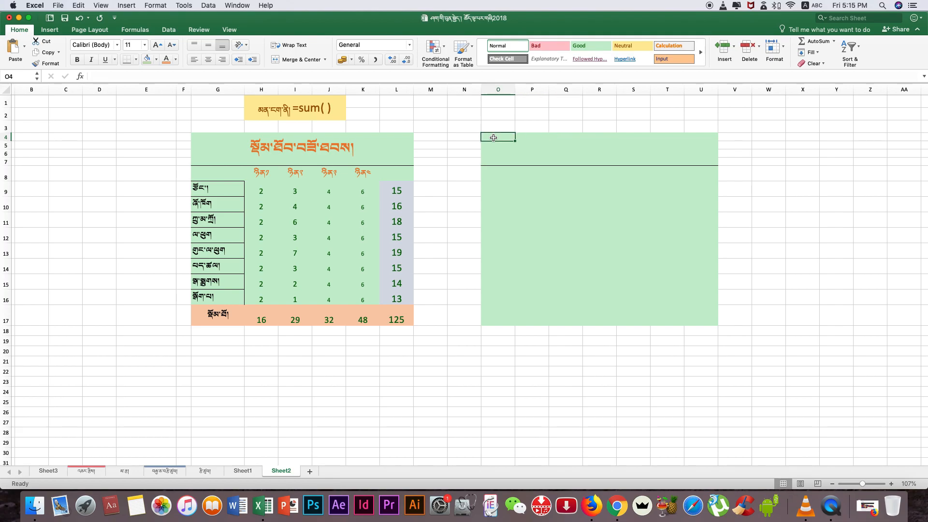
left_click(503, 150)
left_click(494, 137)
left_click(504, 158)
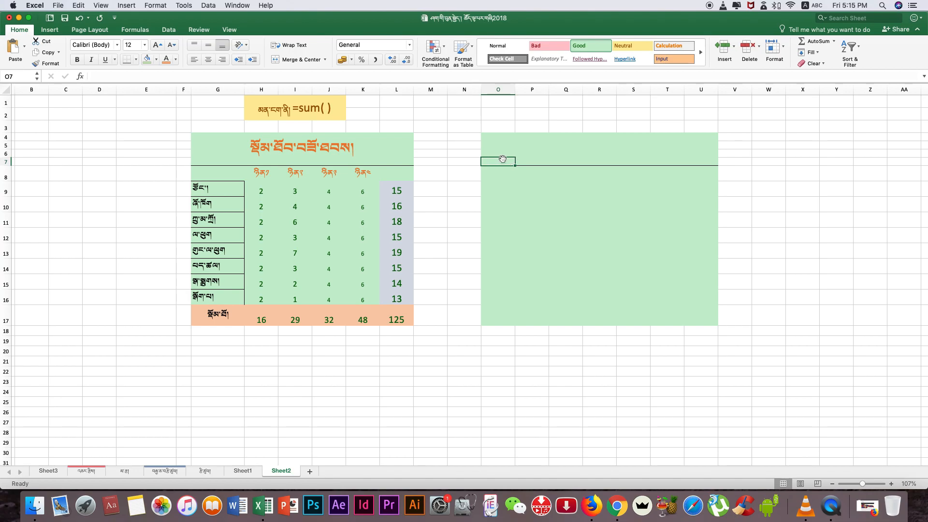
Step: Merge and center the title range O4:U7
left_click(499, 143)
left_click_drag(487, 136, 704, 161)
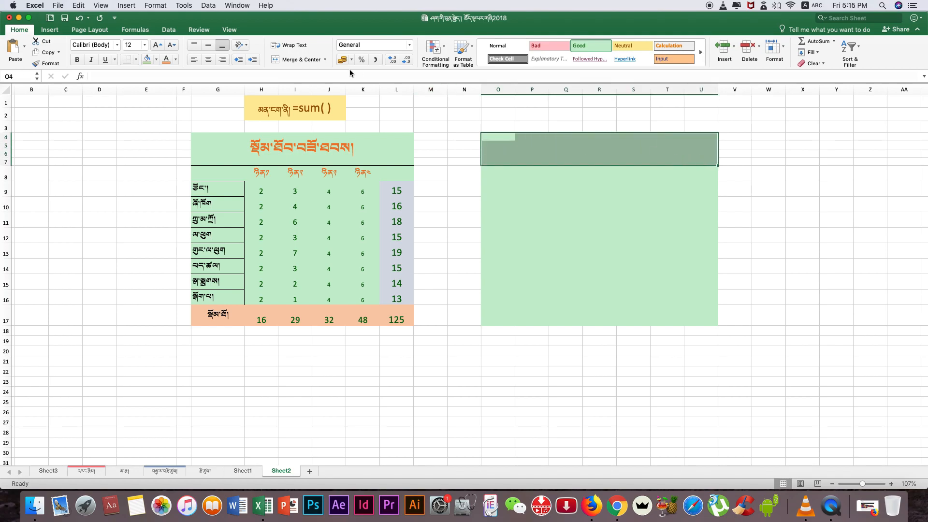
left_click(297, 59)
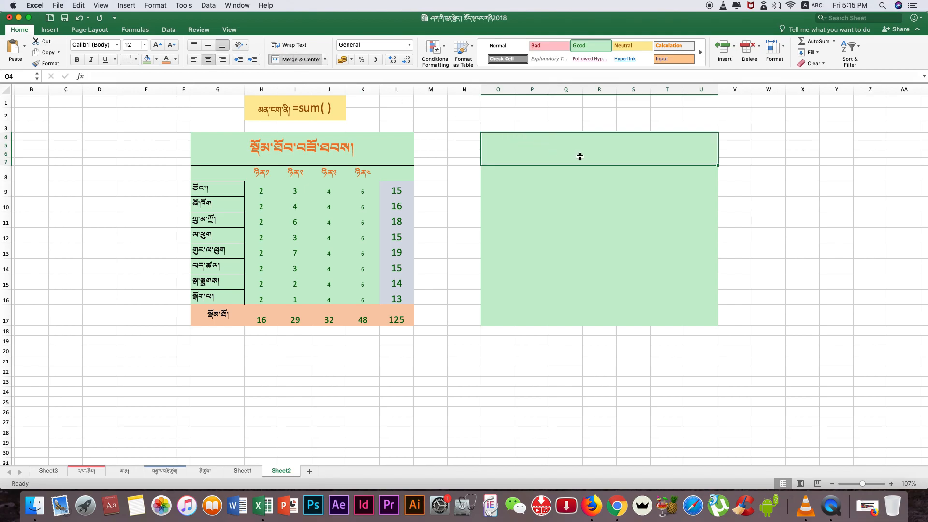
Step: Copy the title text from the existing table's merged cell G4 into merged cell O4 at font size 26
double_click(256, 149)
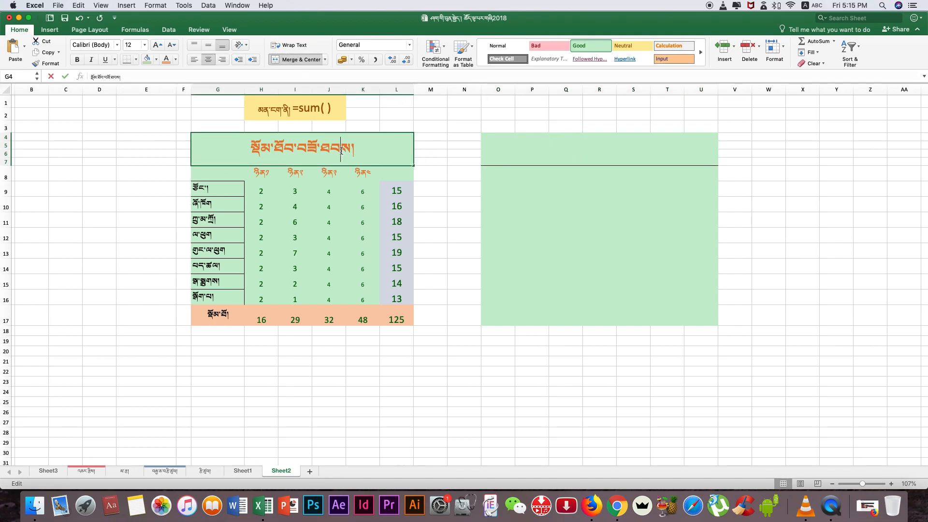
right_click(266, 151)
left_click(285, 161)
left_click(567, 152)
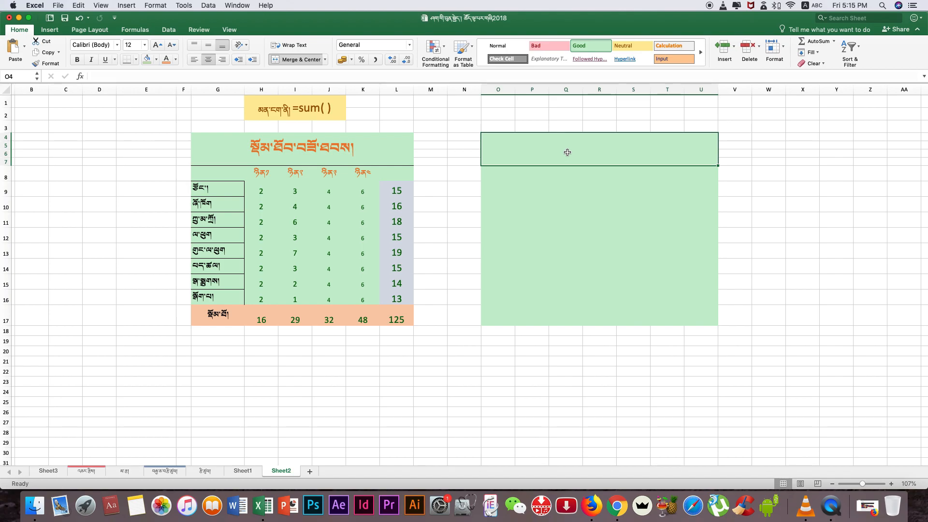
double_click(567, 152)
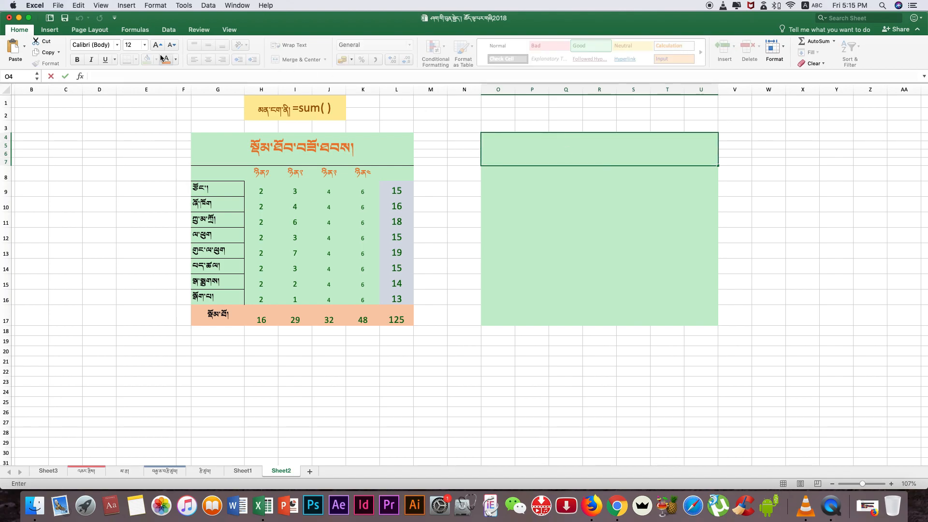
left_click(144, 47)
left_click(136, 165)
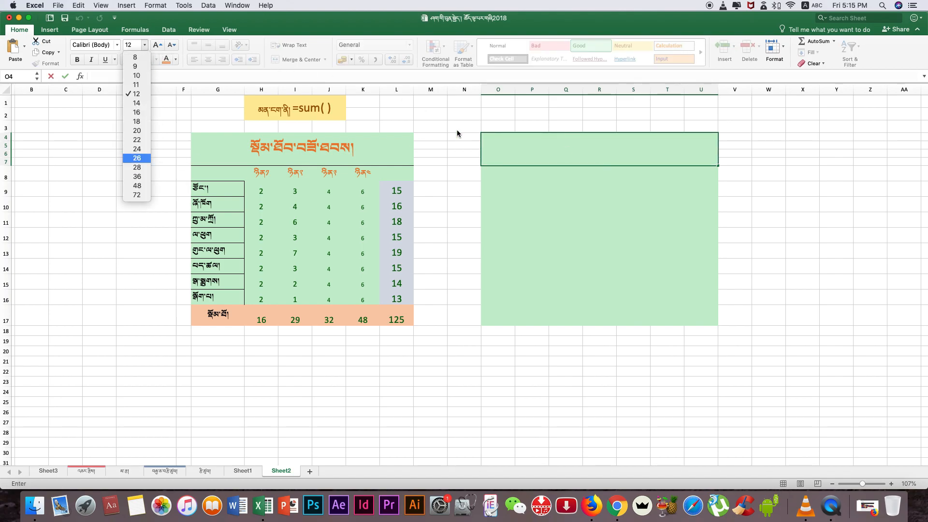
right_click(571, 145)
left_click(603, 170)
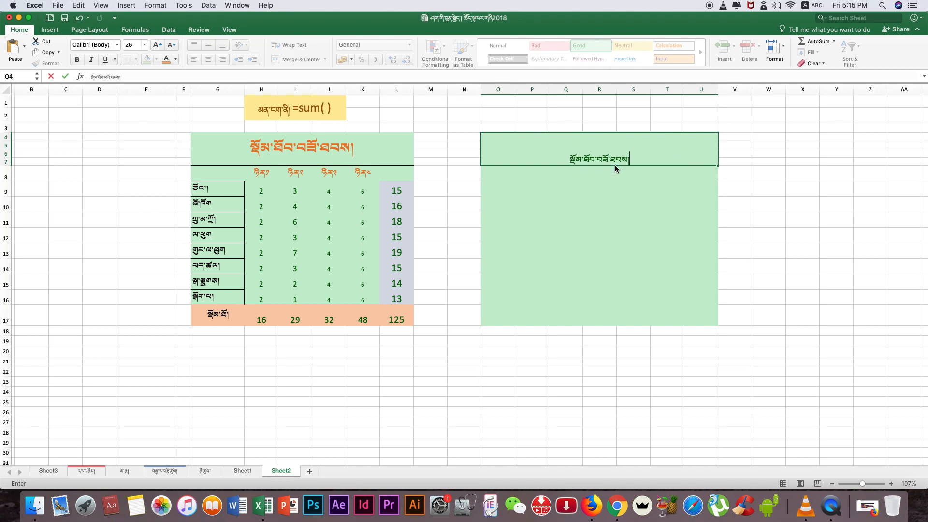
Step: Colour the pasted title text in O4 dark orange
left_click(602, 163)
left_click(175, 59)
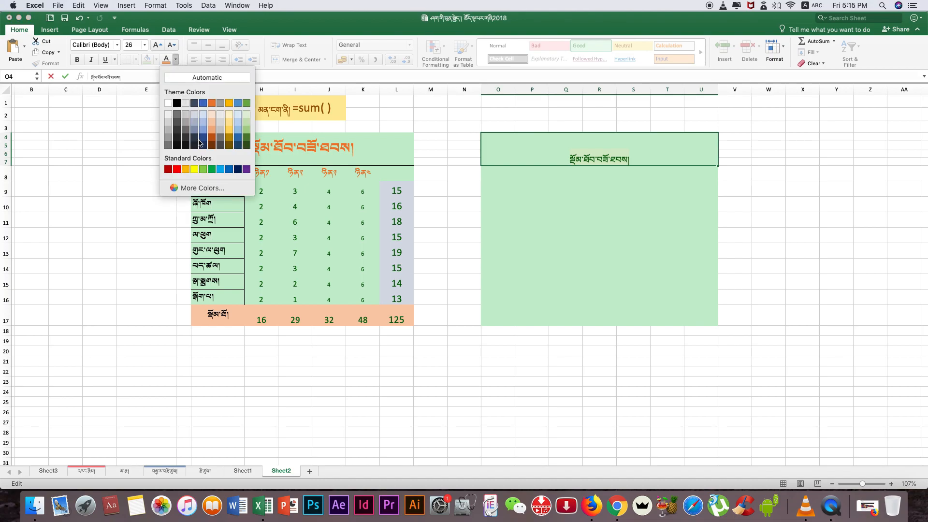
left_click(215, 139)
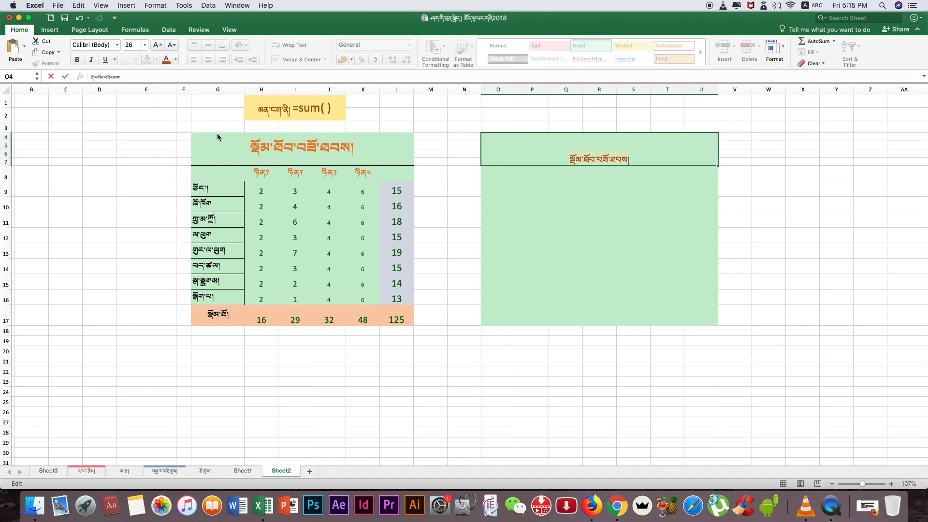
Step: Enlarge the title text in O4 to font size 36 and then 48
left_click(144, 44)
left_click(137, 177)
left_click(145, 45)
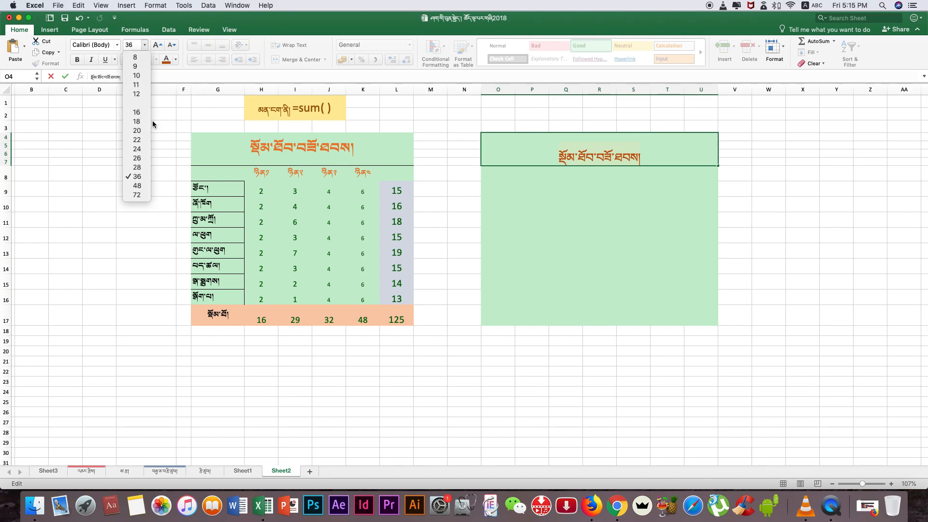
left_click(144, 185)
left_click(586, 171)
left_click(586, 156)
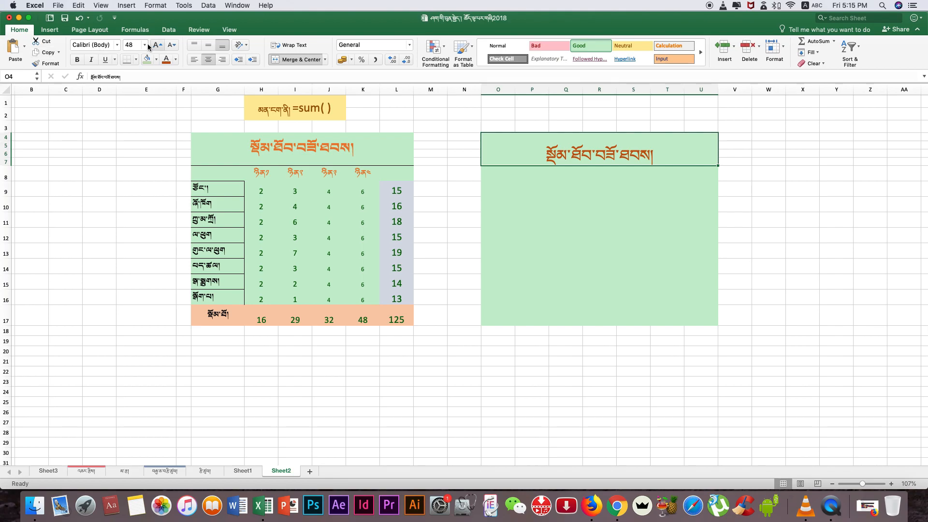
Step: Change the title in O4 to the Qomolangma-Uchen Sarchen font at size 28
left_click(117, 45)
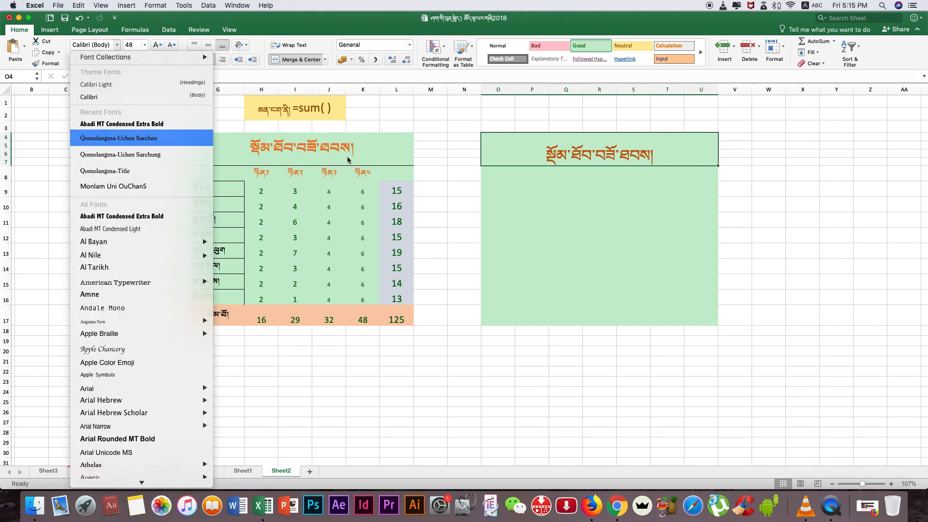
left_click(153, 150)
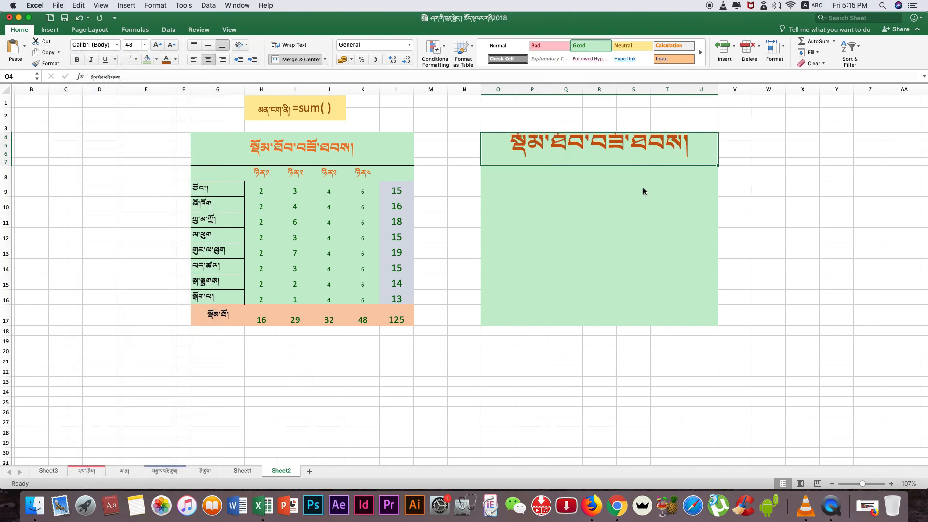
left_click(144, 45)
left_click(141, 167)
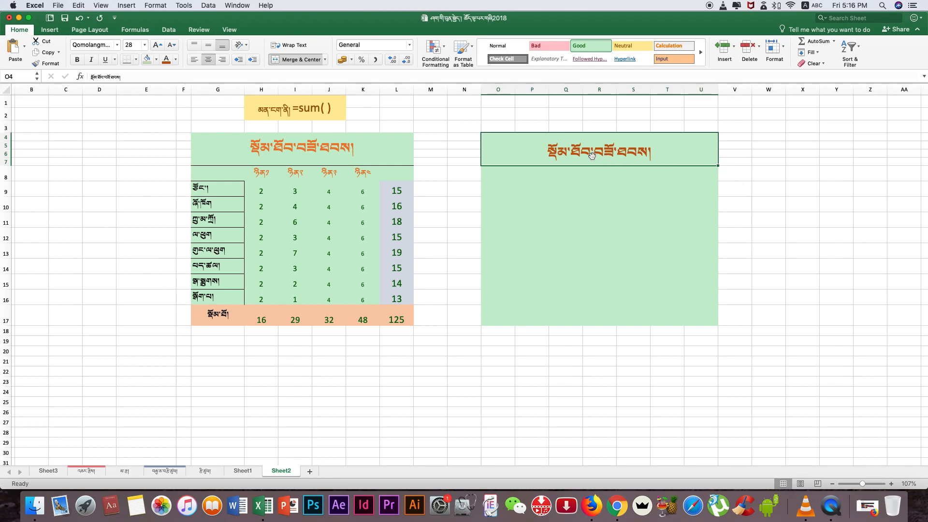
Step: Apply all borders to the cells O8:O16 below the new table's title
left_click(497, 176)
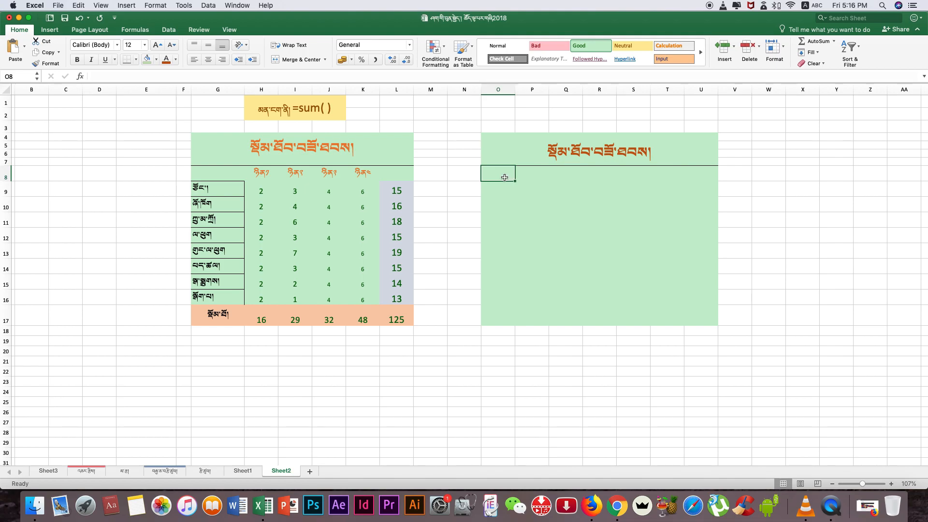
left_click_drag(501, 172, 499, 301)
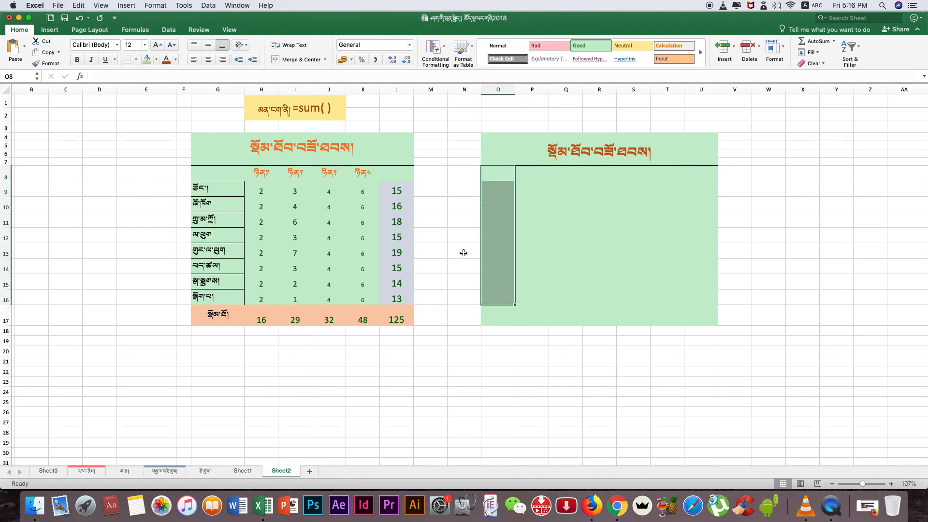
left_click(136, 59)
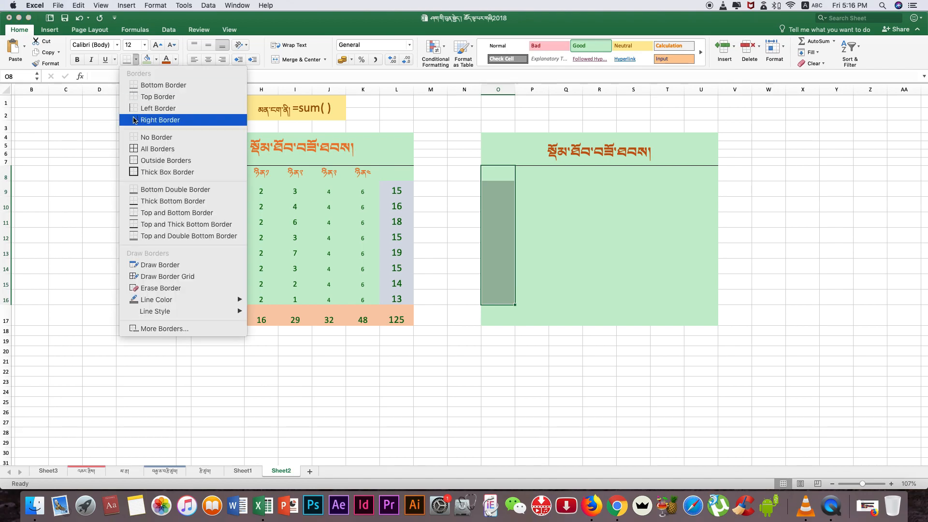
left_click(157, 150)
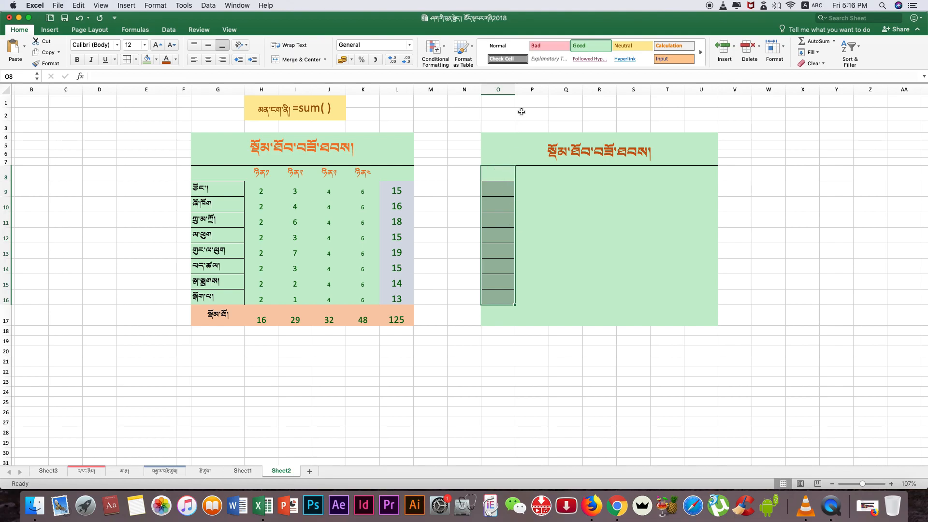
Step: Widen column O slightly to make room for the item names
left_click_drag(511, 100, 524, 97)
left_click(498, 90)
left_click(504, 254)
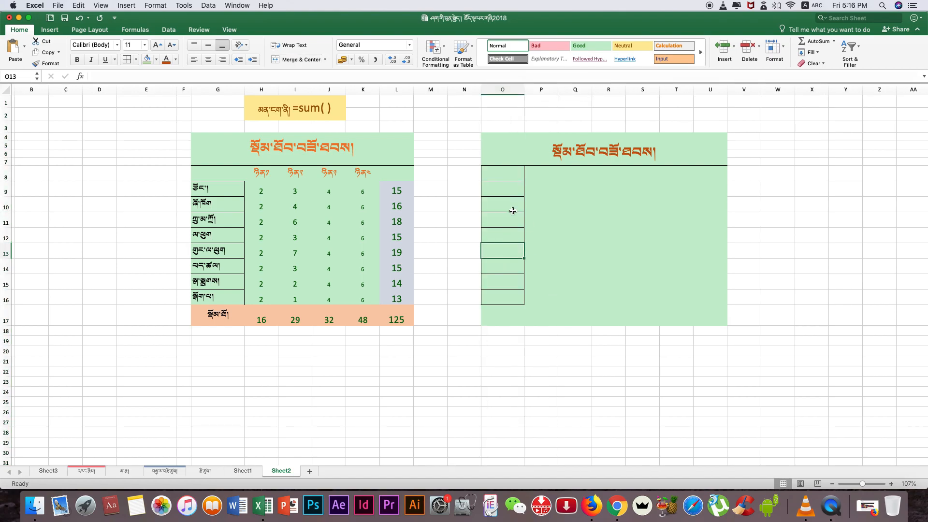
Step: Copy the item names from G9:G16 of the original table into column O of the new table, starting at O8
left_click(223, 189)
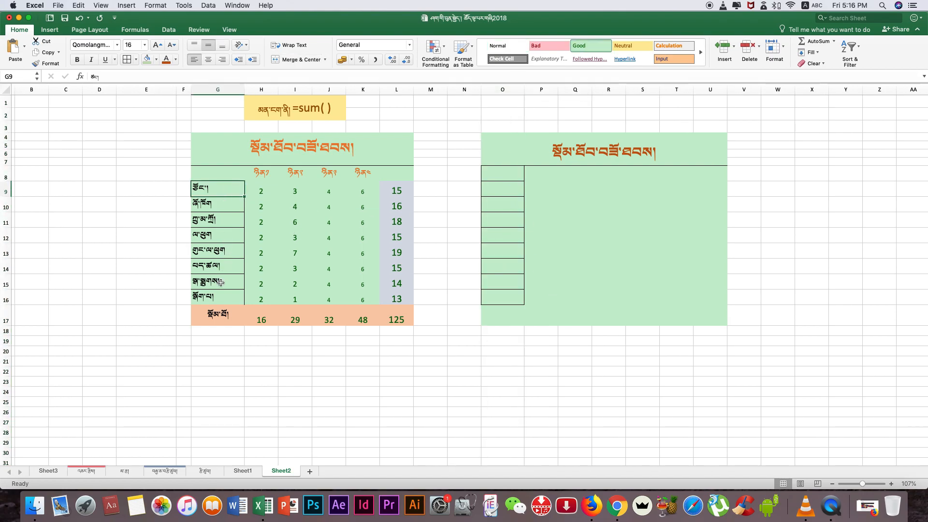
left_click(223, 296, "super")
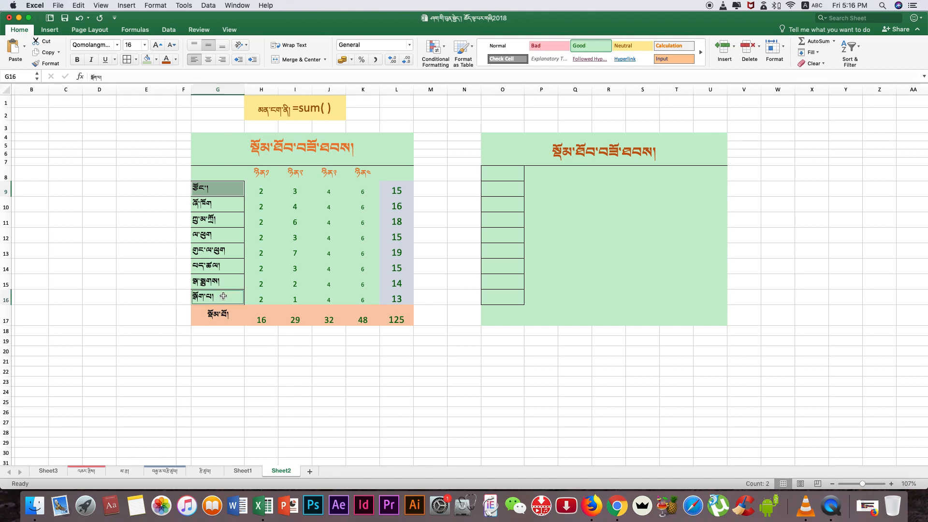
left_click(227, 192)
left_click(221, 294, "shift")
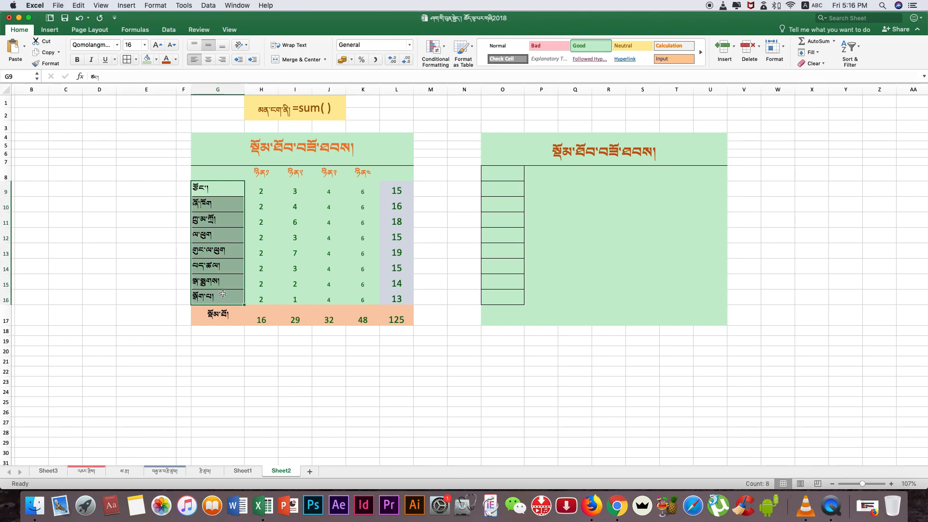
right_click(223, 293)
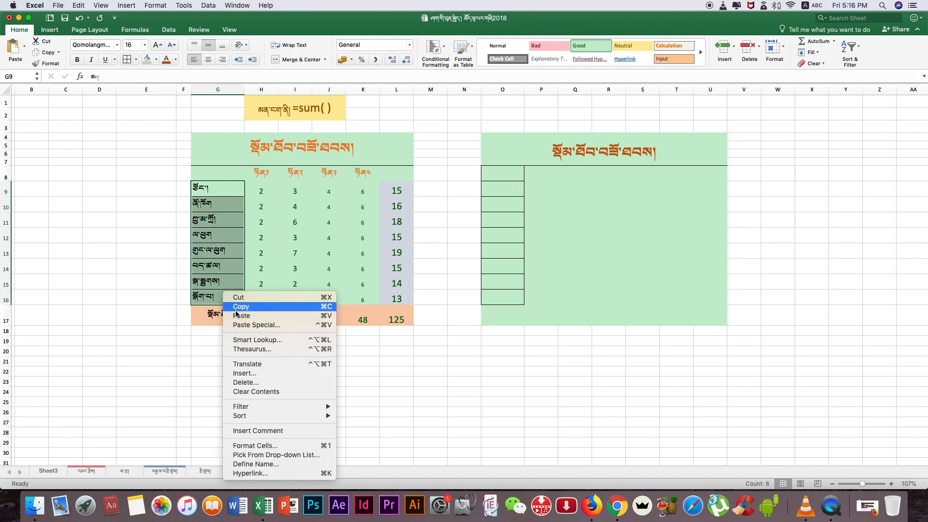
left_click(503, 174)
key("super+v")
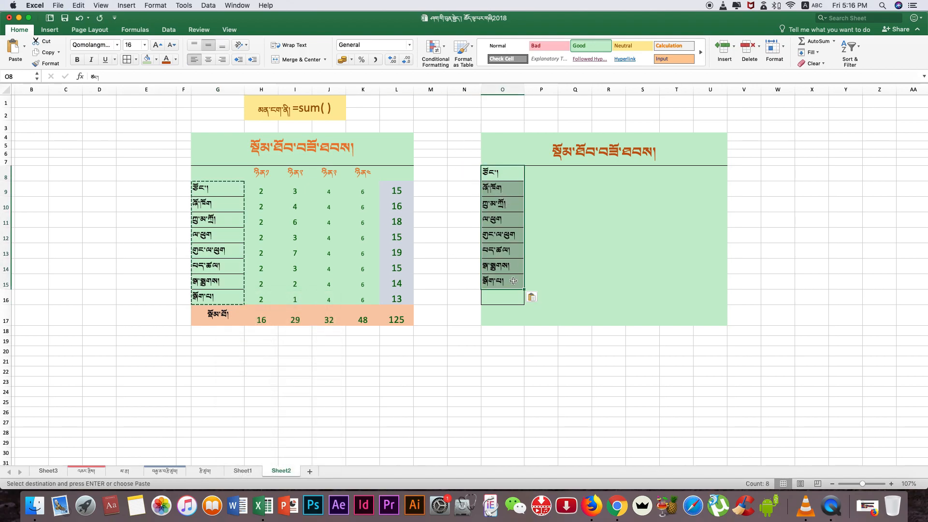
left_click(509, 300)
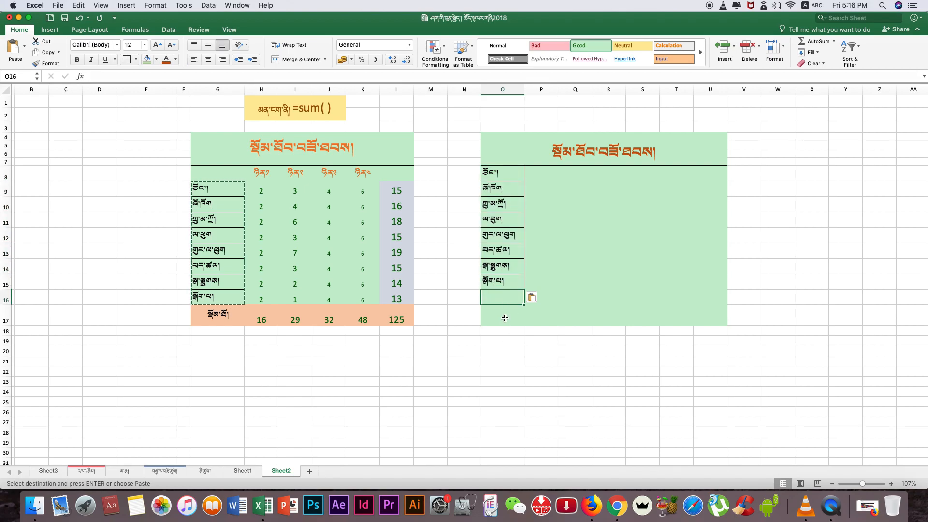
left_click(503, 317)
left_click(568, 315)
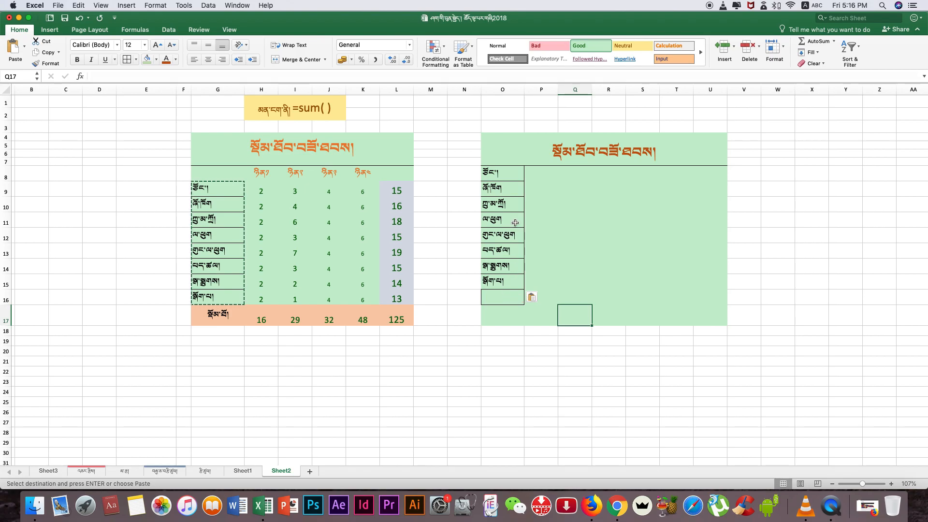
Step: Move the item names from O8:O15 down one row into O9:O16
left_click_drag(506, 172, 506, 289)
key("super+c")
left_click(512, 186)
left_click_drag(512, 187, 512, 296)
key("super+v")
Step: Fill the new table's blank heading row O8:U8 with a light green theme color
left_click_drag(490, 172, 709, 171)
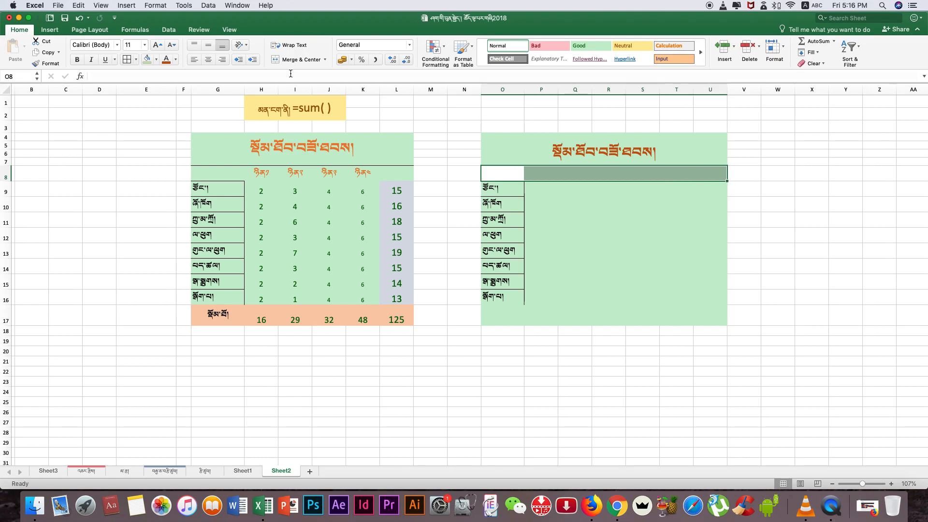
left_click(156, 59)
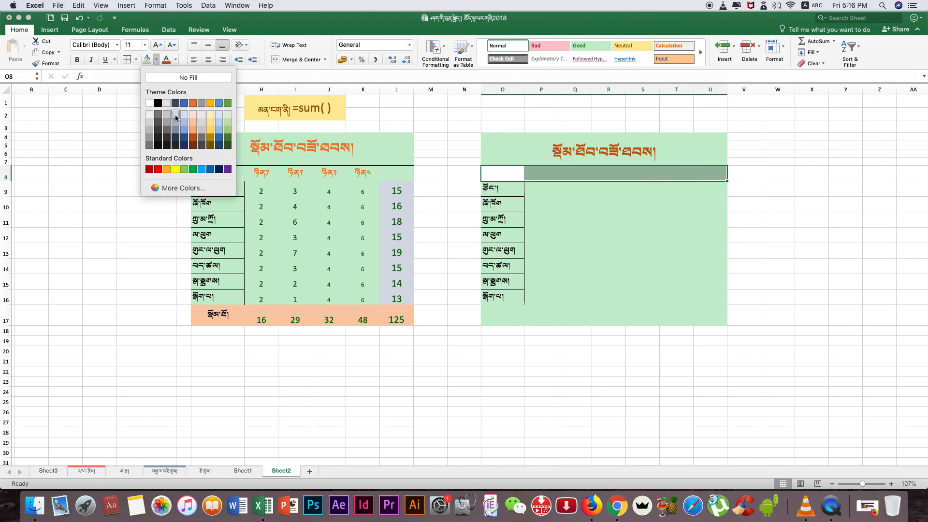
left_click(229, 123)
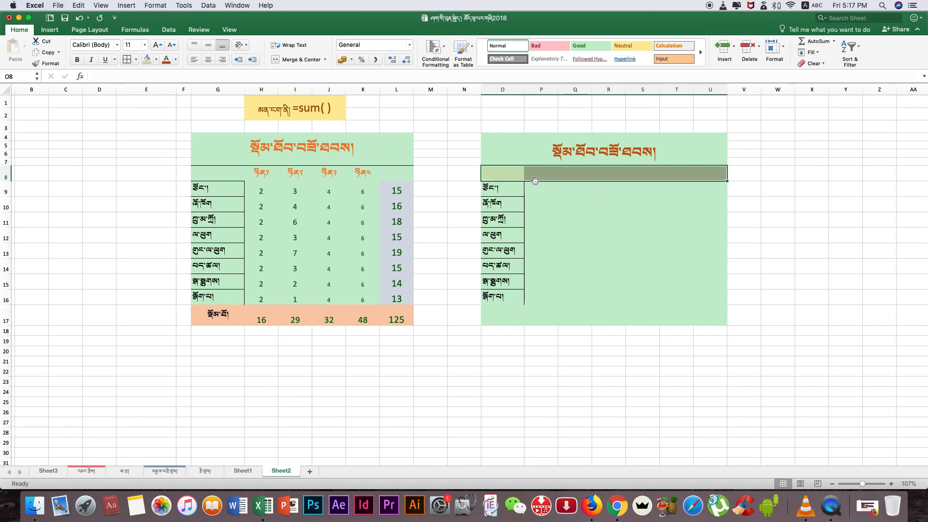
left_click(785, 196)
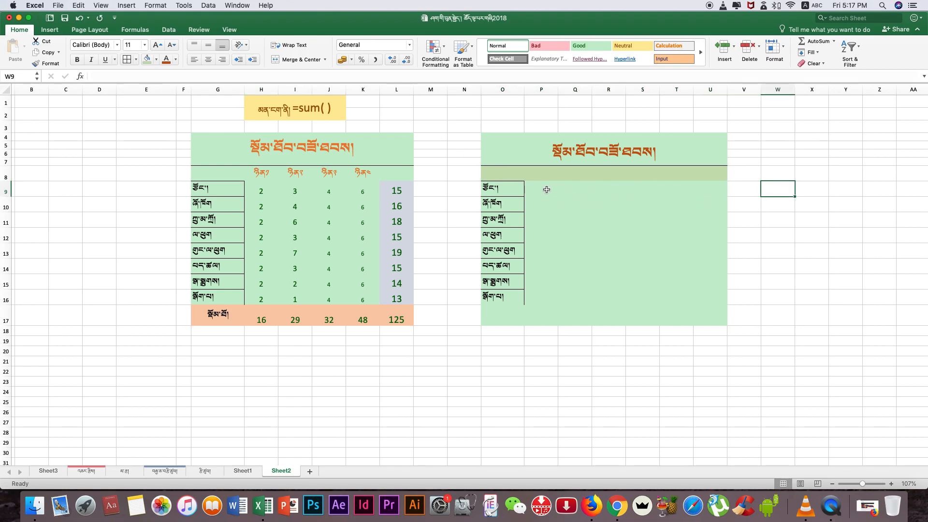
Step: Restore the border around the last item name in O16
left_click(500, 300)
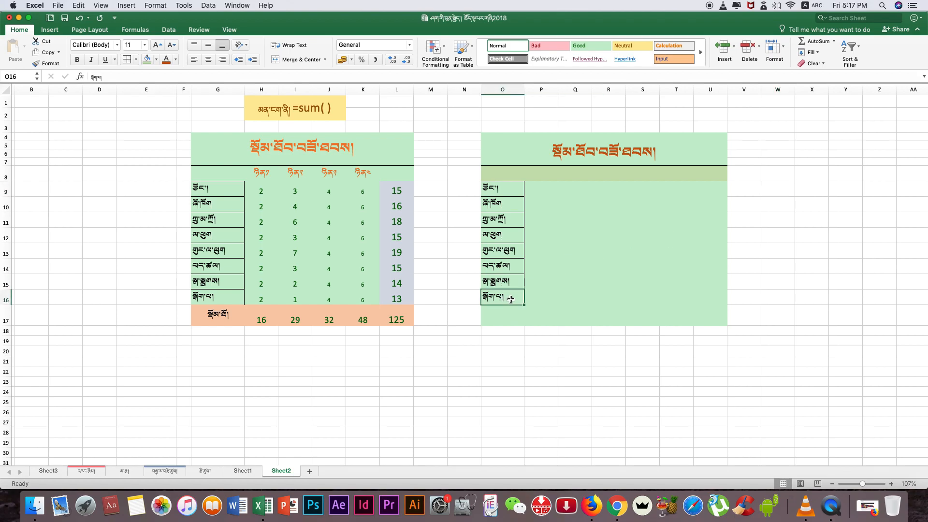
left_click(579, 321)
Step: Enter 2 in P9 and fill it down to P16
left_click(539, 191)
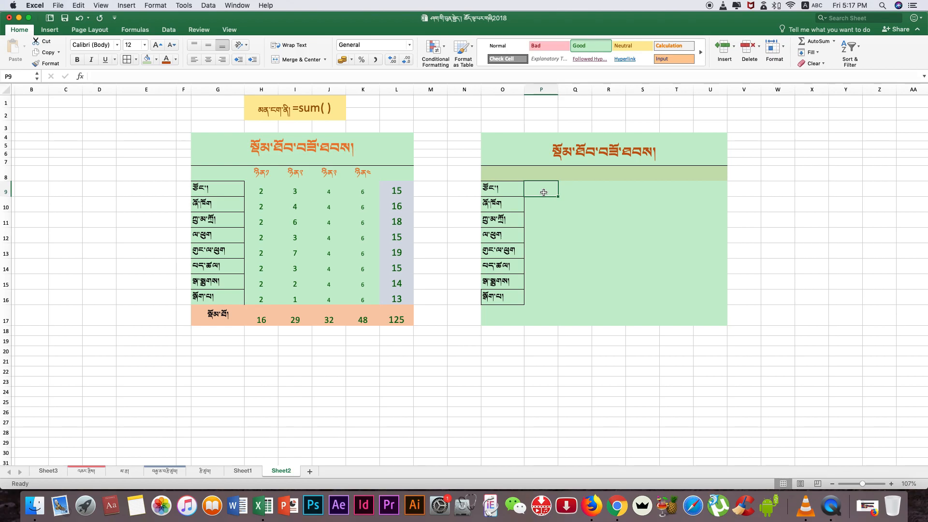
type("2")
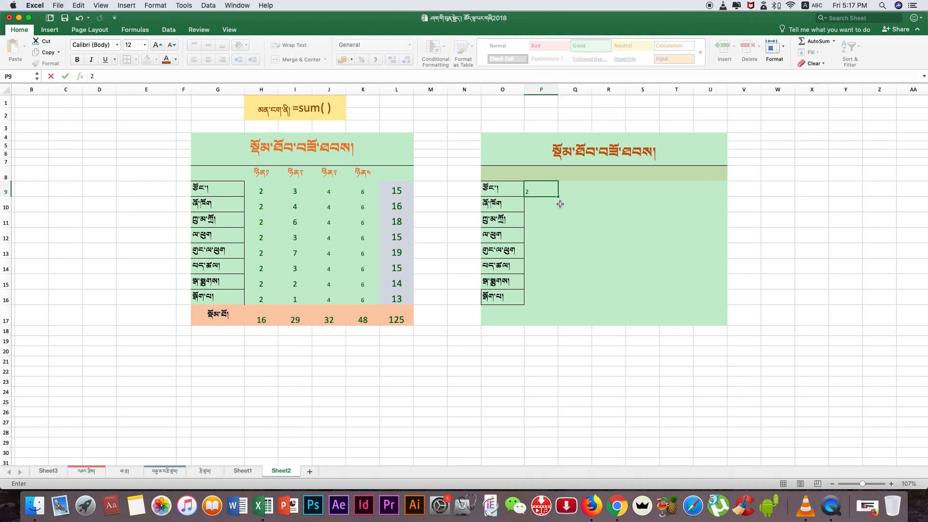
left_click_drag(560, 199, 594, 310)
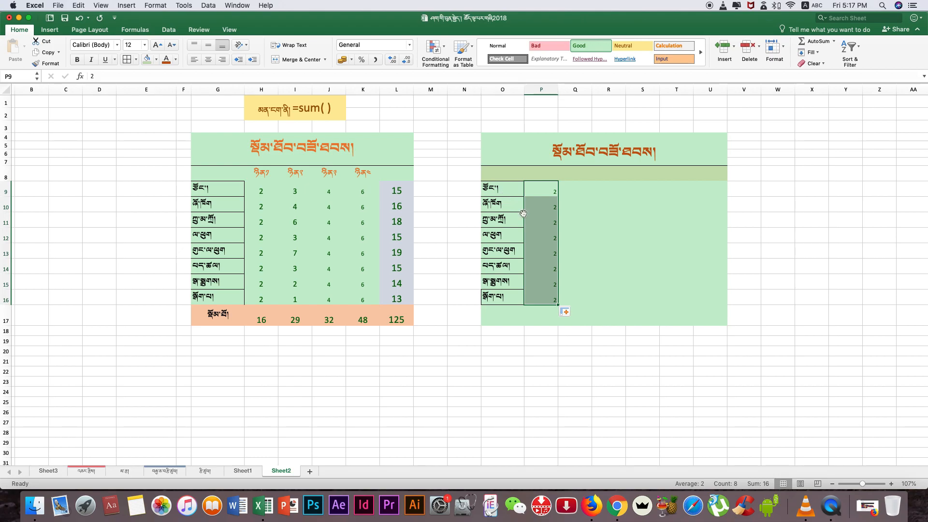
left_click(608, 250)
left_click(548, 192)
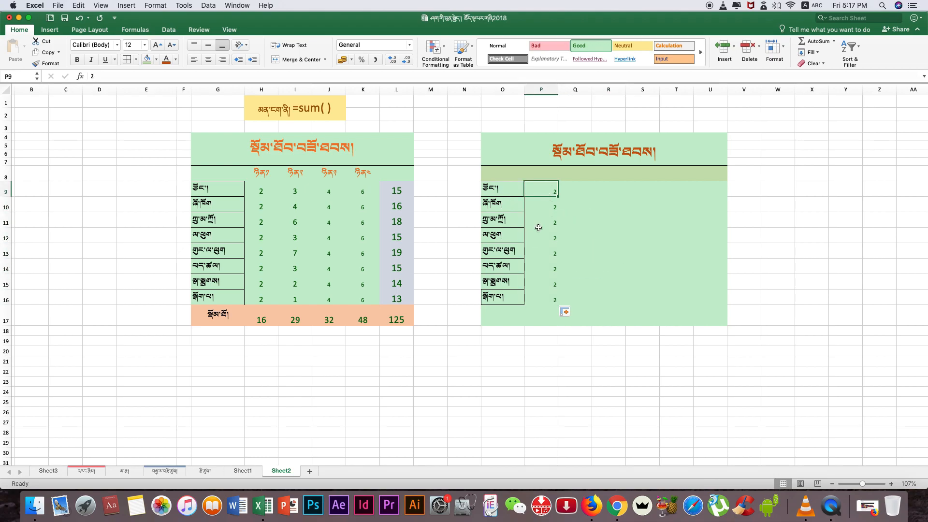
Step: Fill the new table's total row O17:U17 with a light orange theme color
left_click_drag(494, 313, 706, 320)
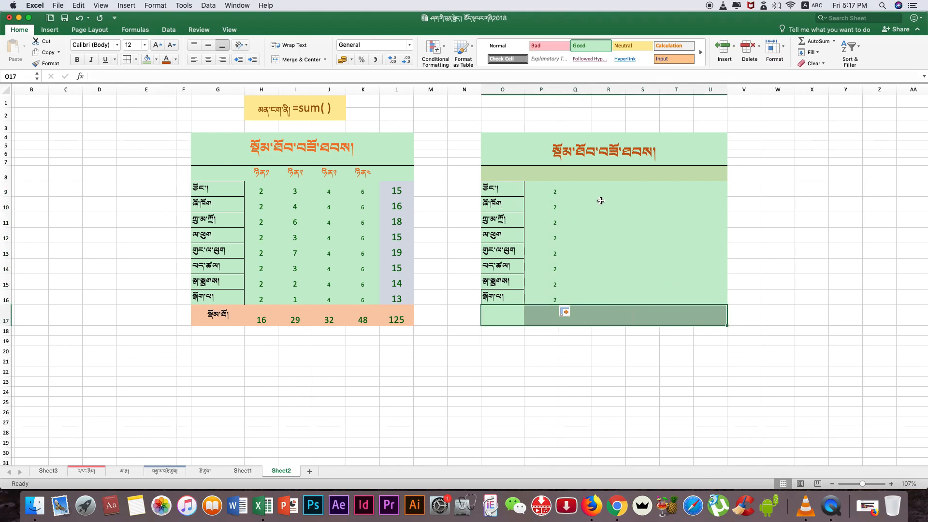
left_click(156, 59)
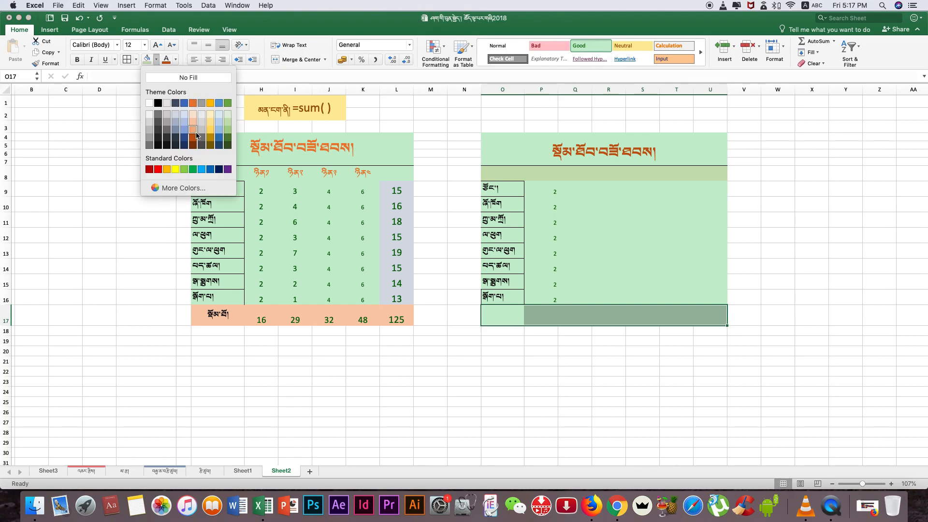
left_click(193, 123)
left_click(603, 372)
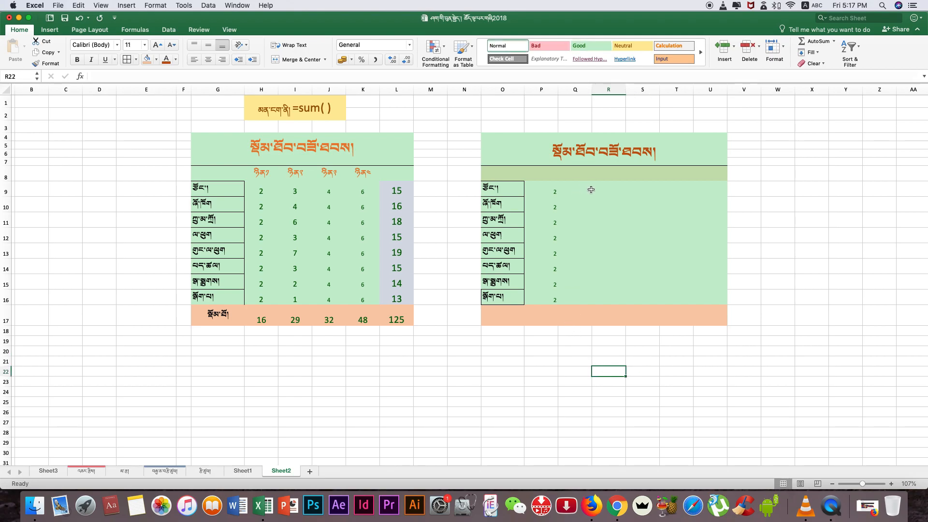
Step: Copy the four day headings from H8:K8 of the original table into P8:S8
left_click(545, 175)
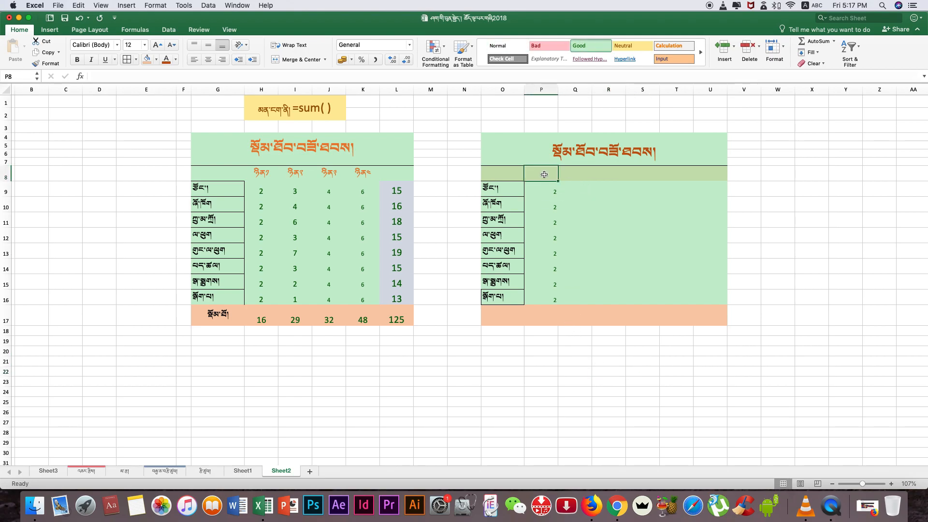
left_click(258, 173)
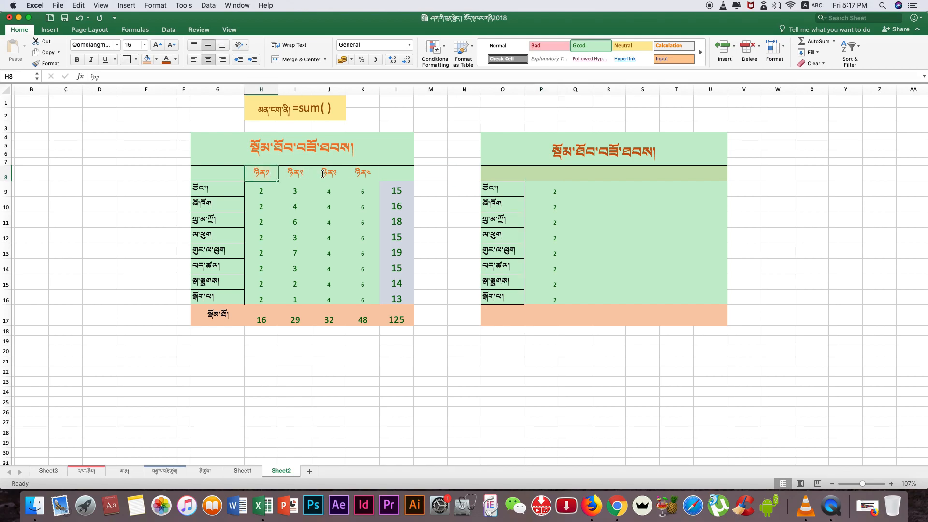
left_click(367, 175, "shift")
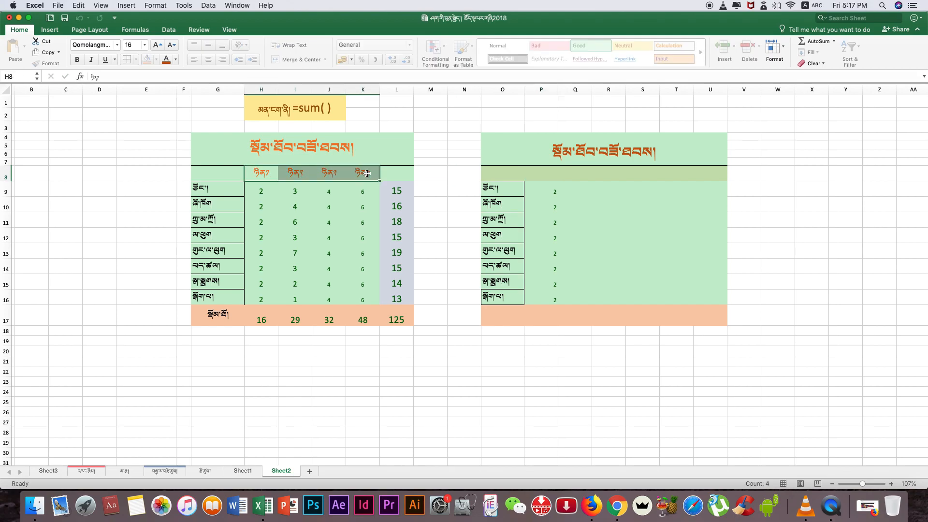
right_click(370, 177)
left_click(384, 186)
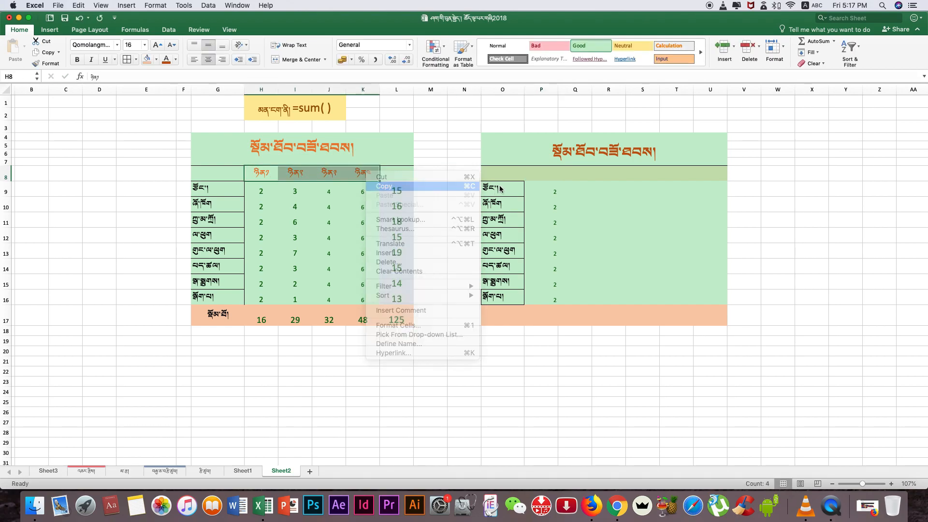
left_click(543, 173)
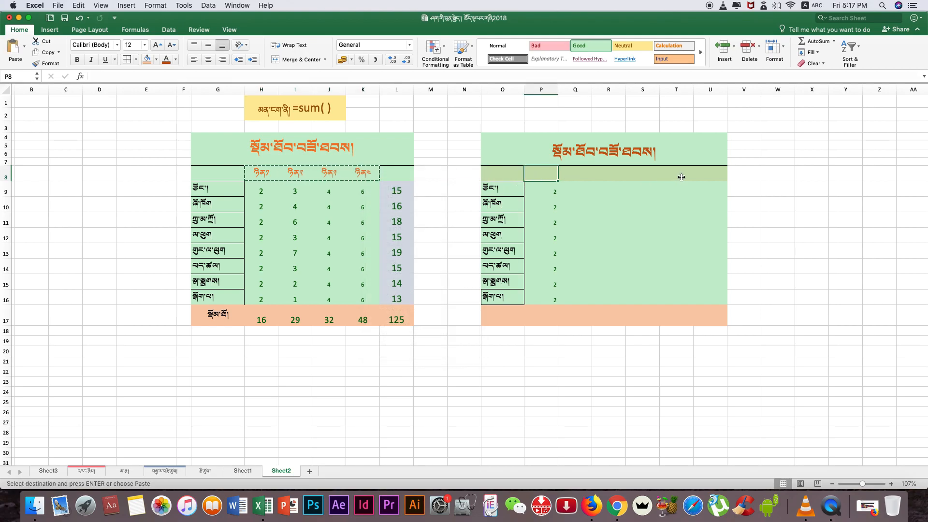
key("super+v")
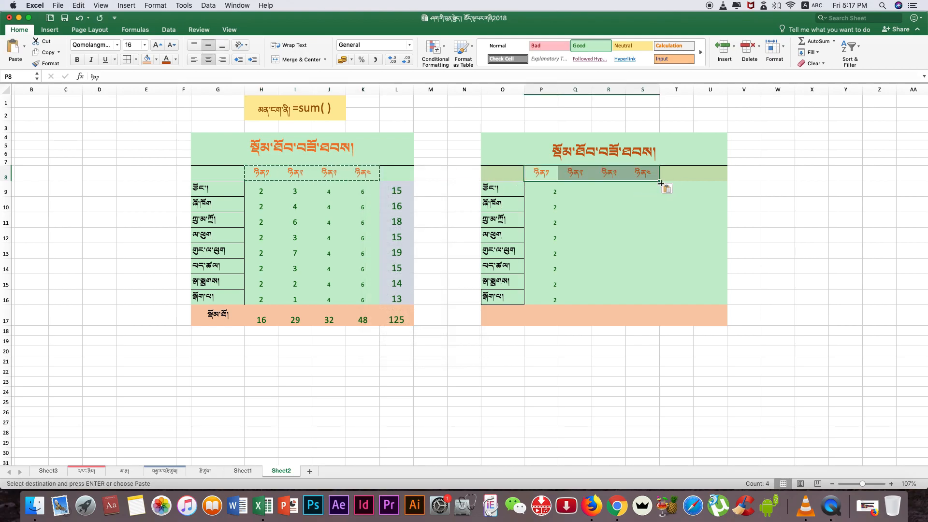
left_click(686, 172)
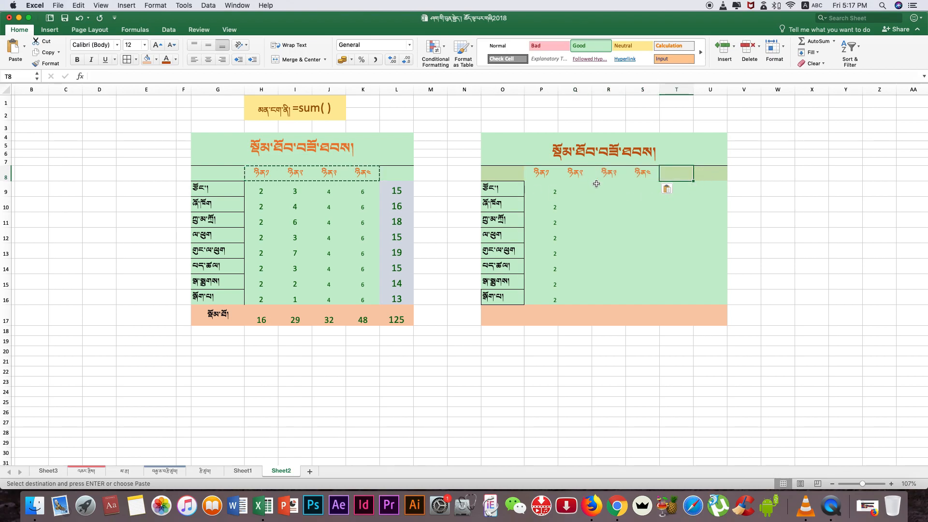
Step: Center the contents of column P horizontally
left_click(553, 192)
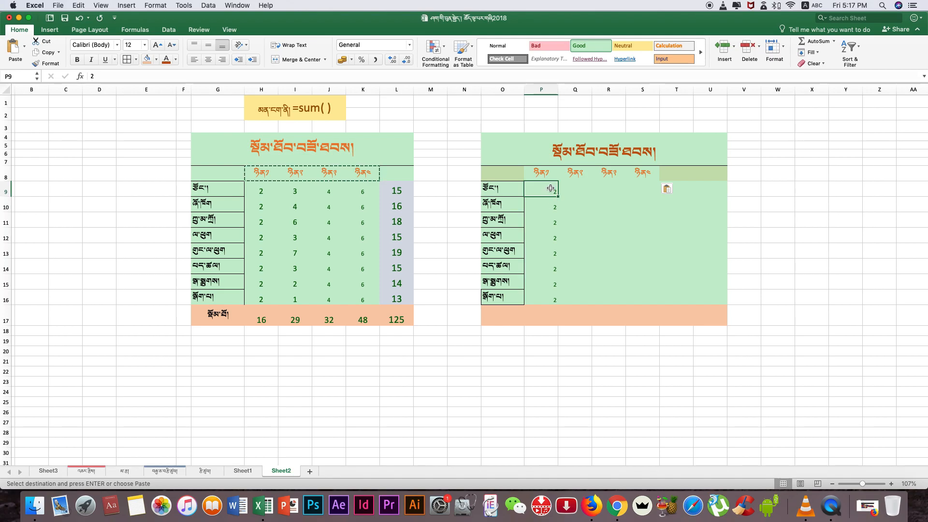
left_click(541, 90)
left_click(212, 61)
left_click(566, 227)
left_click(575, 177)
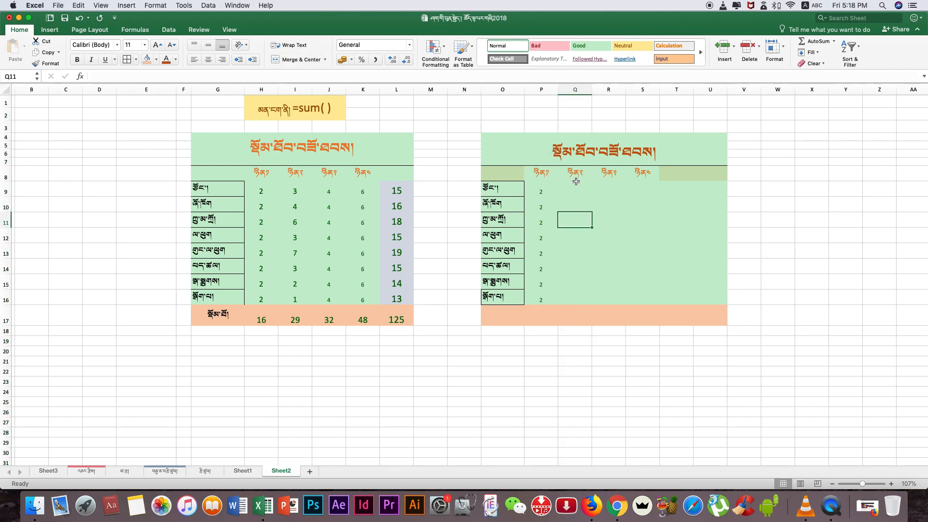
Step: Enter 3 in Q9 and fill it down to Q16
left_click(578, 192)
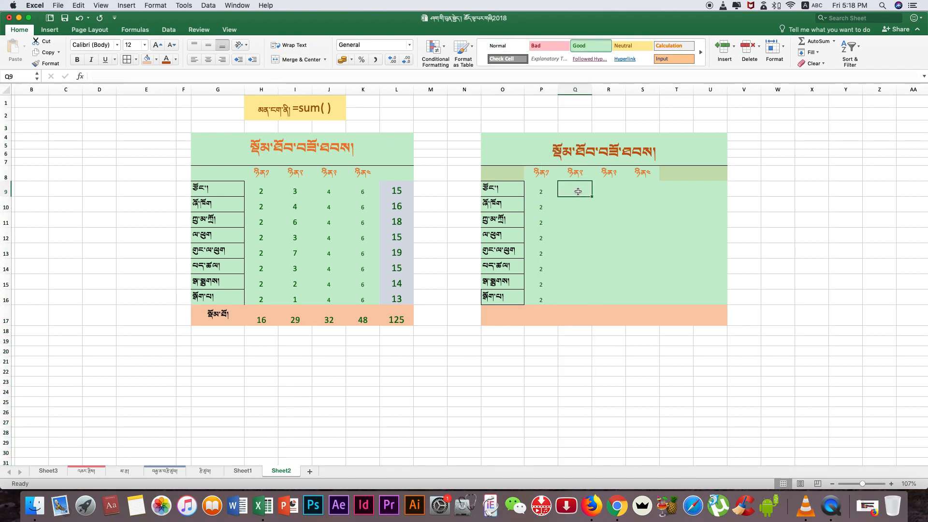
type("3")
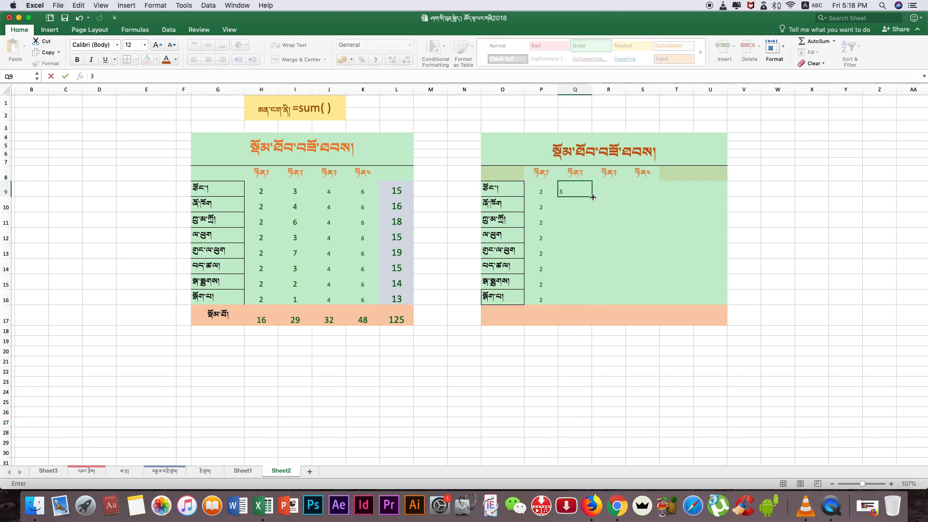
left_click(592, 196)
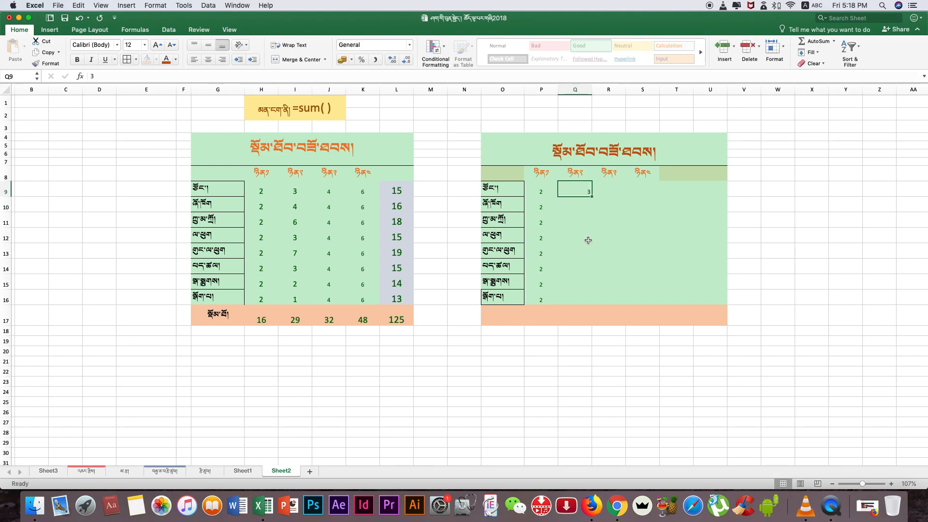
left_click_drag(592, 197, 585, 300)
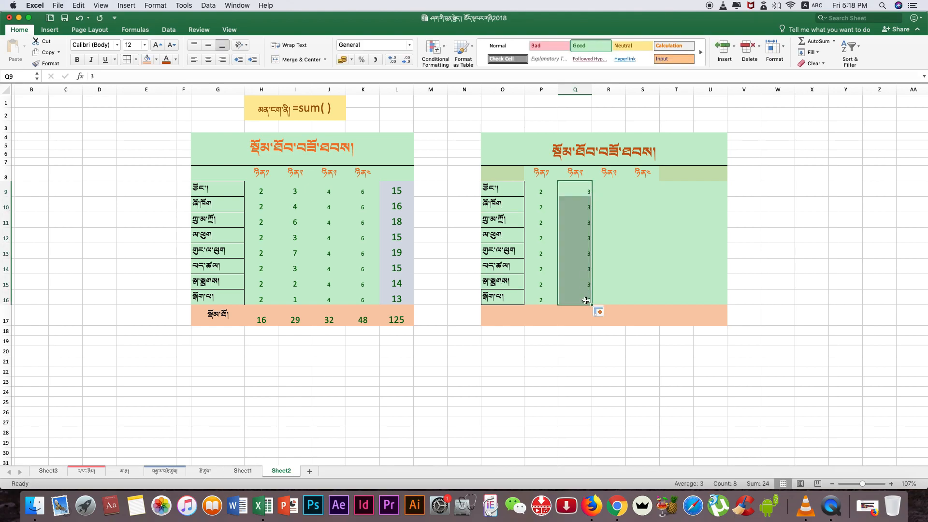
Step: Enter 4 in R9 and fill it down to R16
left_click(613, 189)
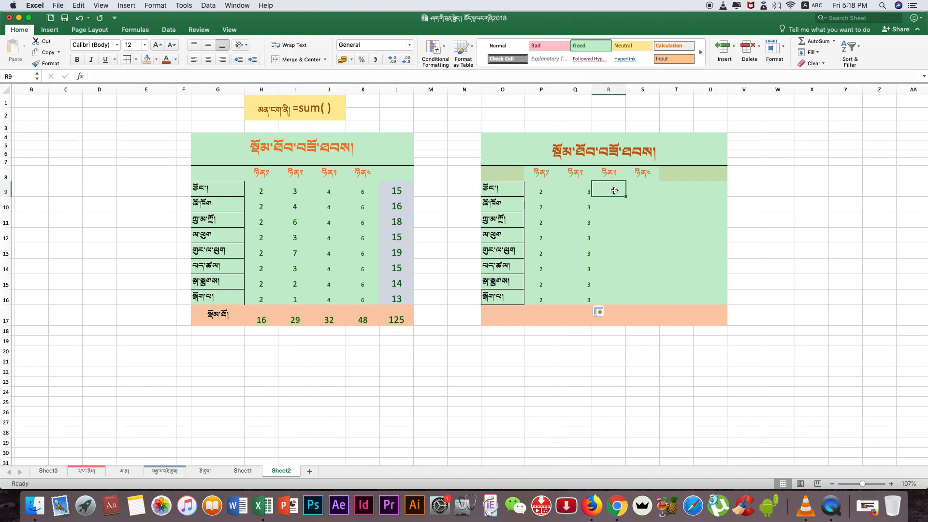
type("4")
left_click(624, 196)
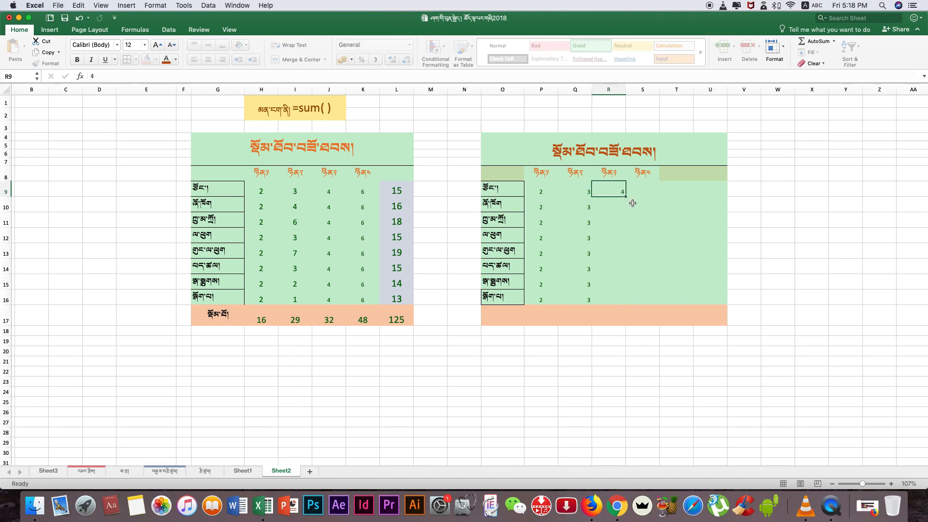
left_click_drag(624, 197, 624, 302)
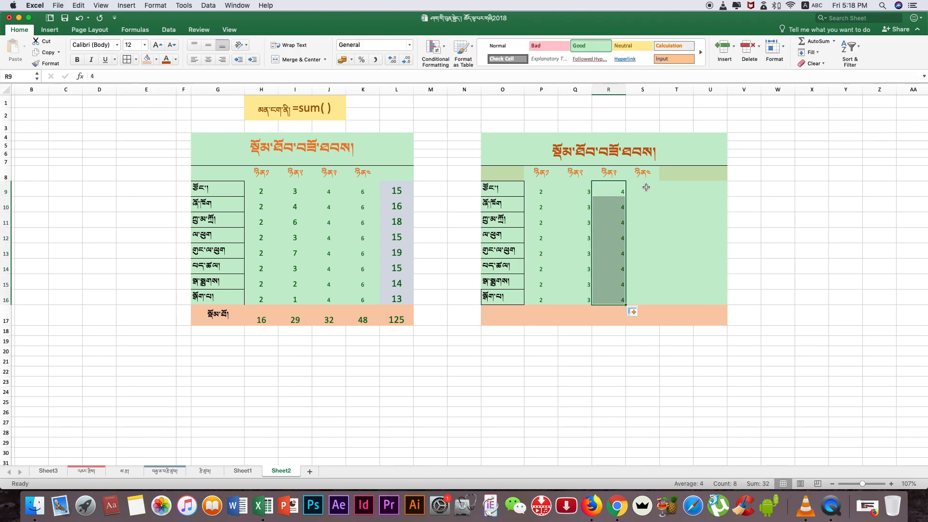
Step: Enter 6 in S9 and fill it down to S16
left_click(647, 189)
double_click(647, 189)
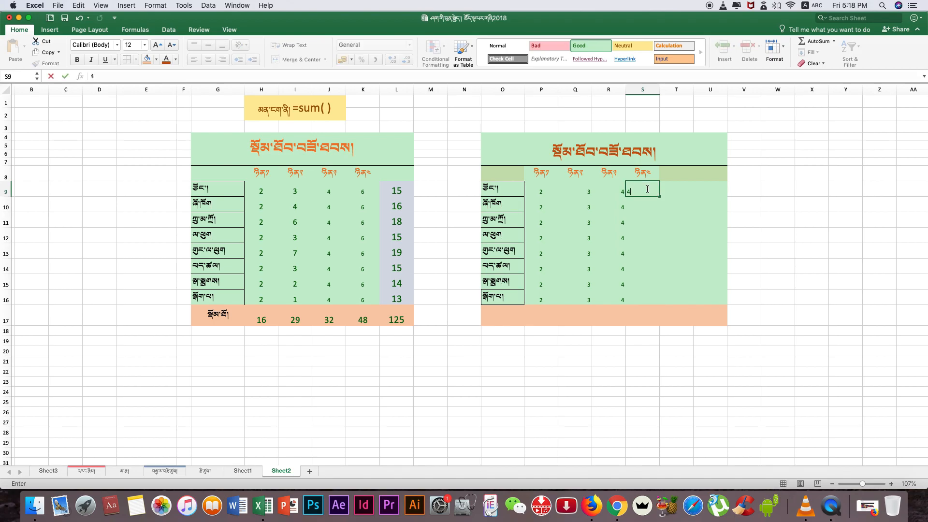
left_click(660, 197)
double_click(659, 197)
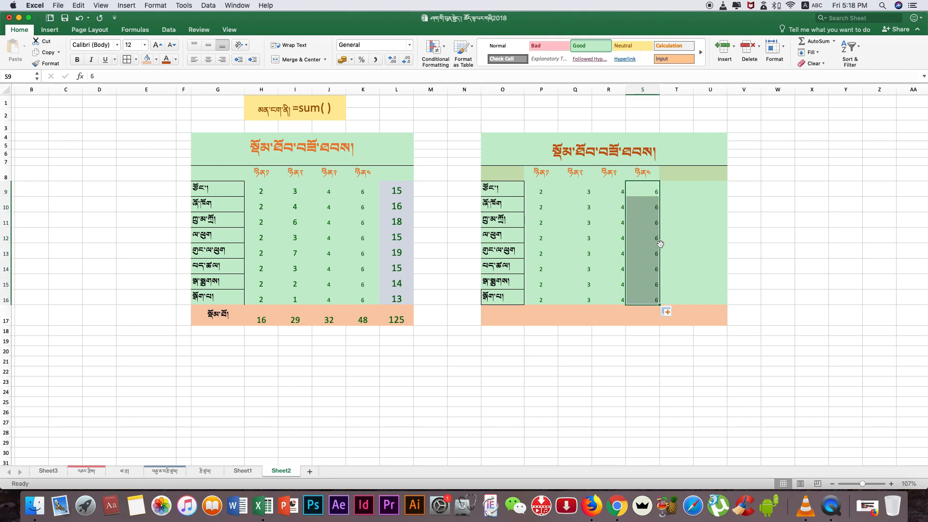
Step: Shade the totals column cells U9:U16 of the new table with a light gray fill
left_click(677, 195)
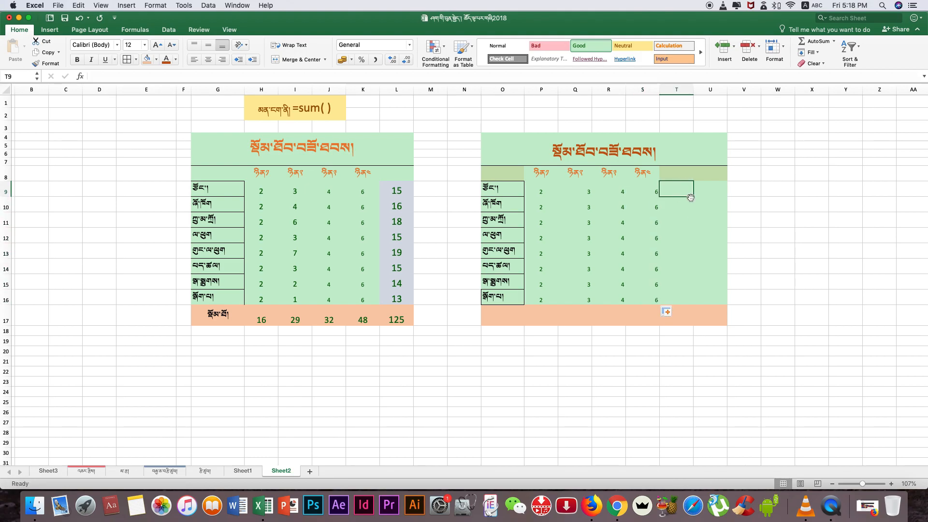
left_click(721, 193)
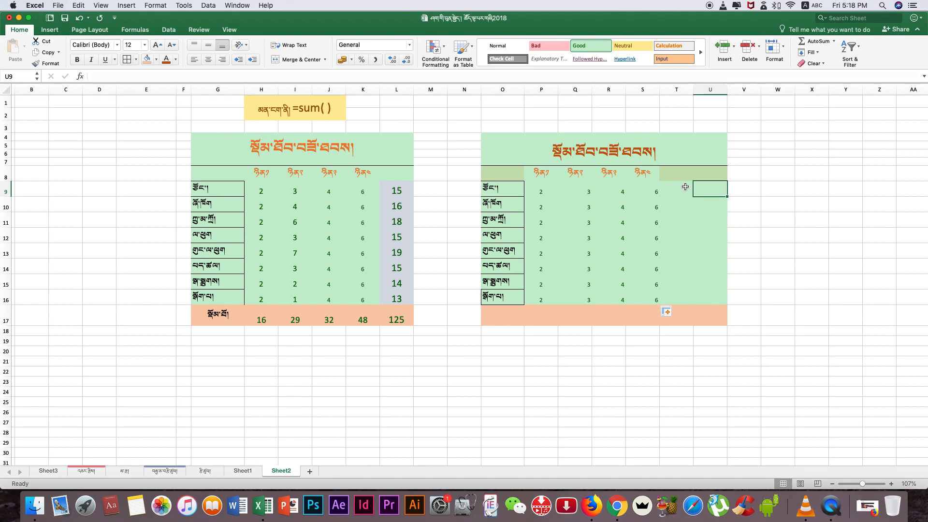
left_click_drag(706, 188, 709, 300)
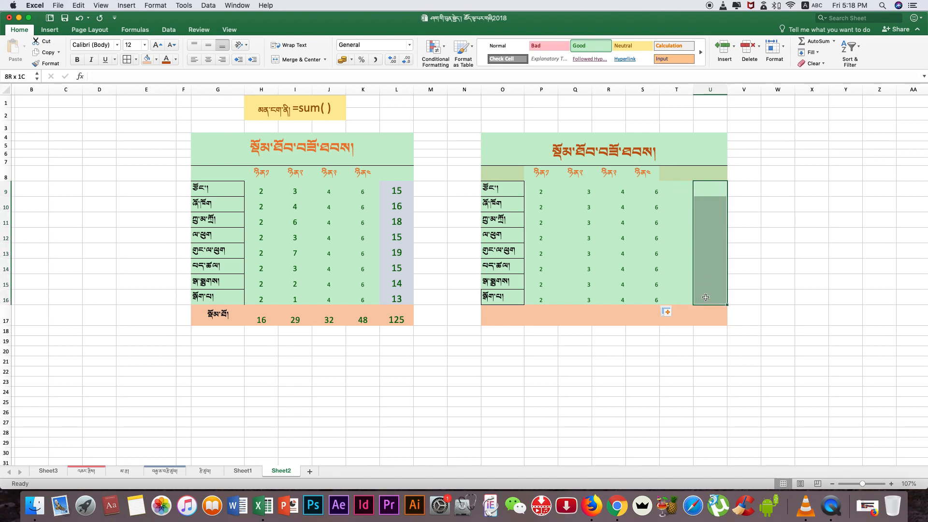
left_click(158, 60)
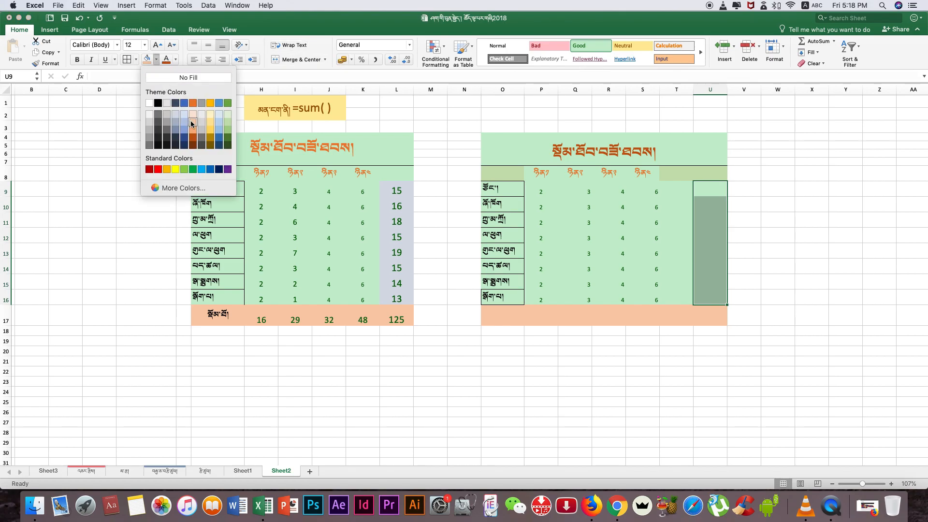
left_click(203, 122)
left_click(799, 219)
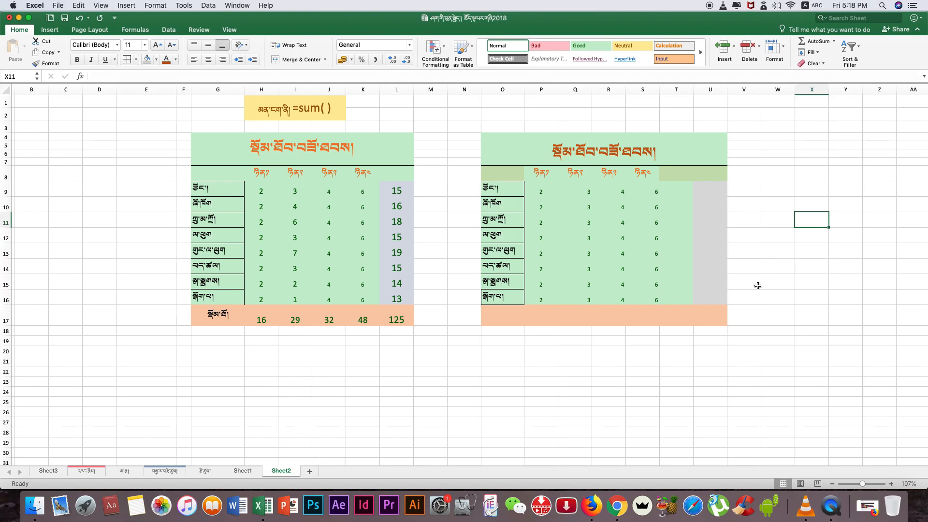
Step: Change the first-day values in P10:P13 to 4, 5, 7 and 8
scroll(756, 289, "down", 1)
scroll(756, 289, "up", 5)
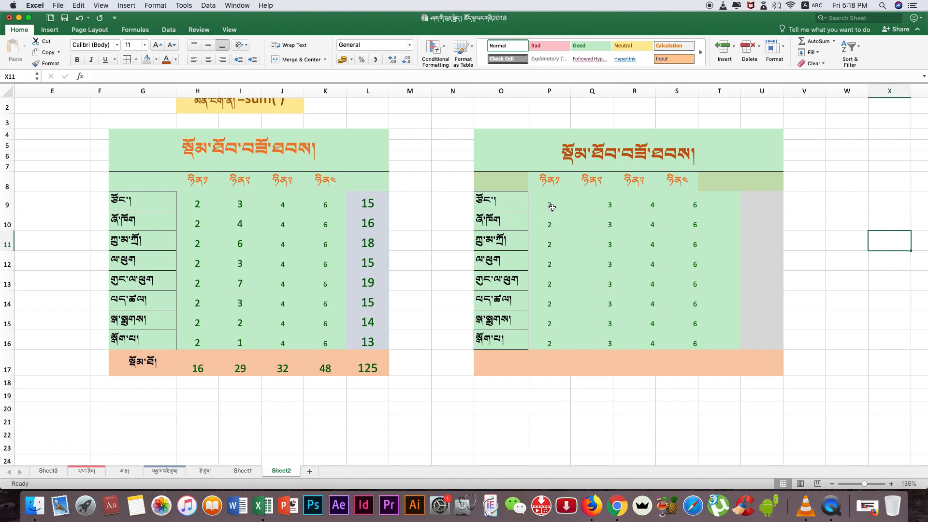
left_click(549, 225)
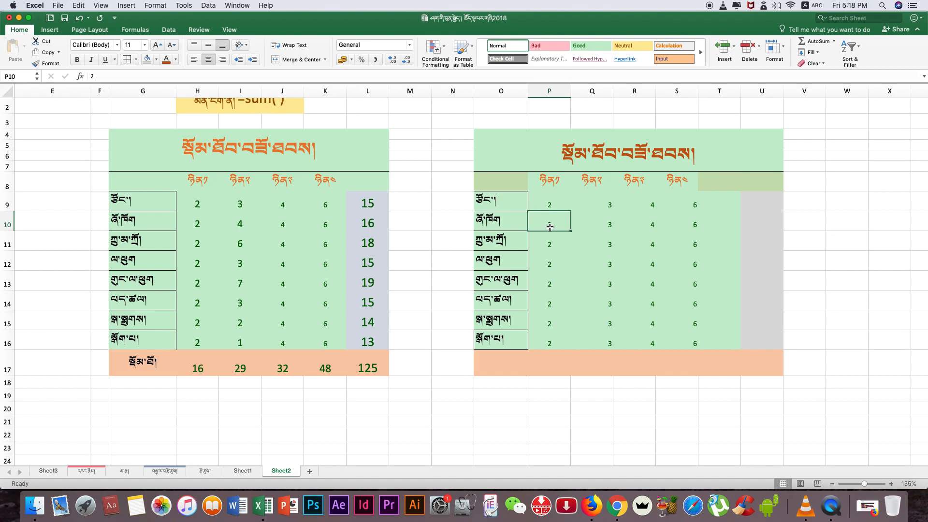
type("4")
key("Return")
type("5")
key("Return")
type("7")
key("Return")
type("8")
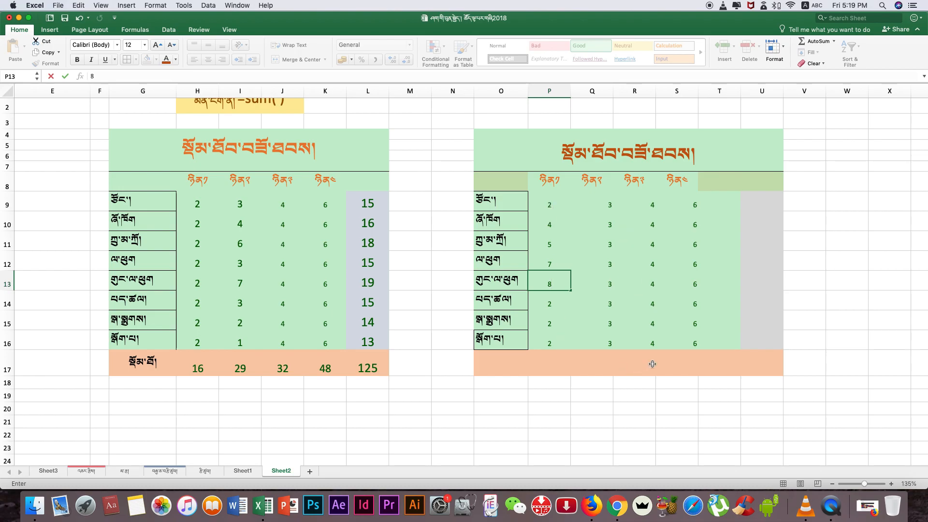
left_click(766, 203)
Step: Review the new table's first data row, the empty total cells in column U and row 17, and the =sum( ) note above the original table
left_click(562, 206)
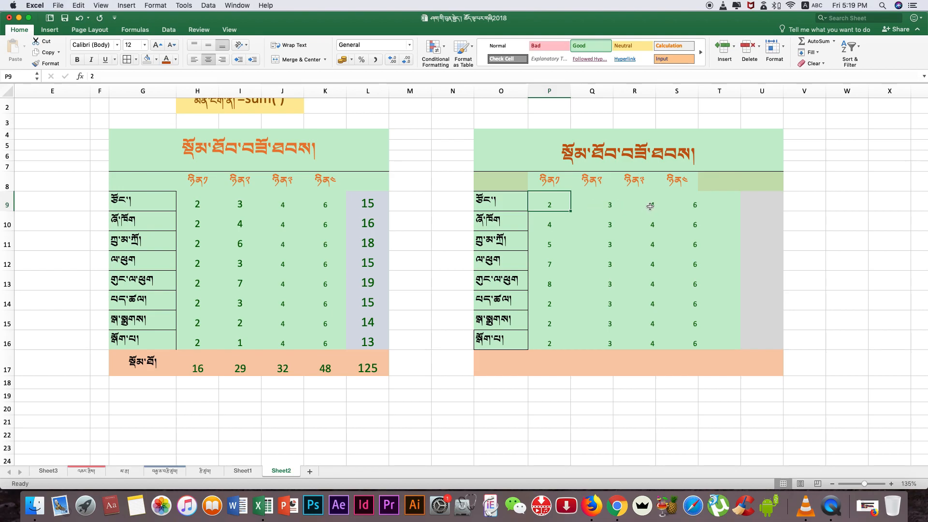
left_click(755, 205)
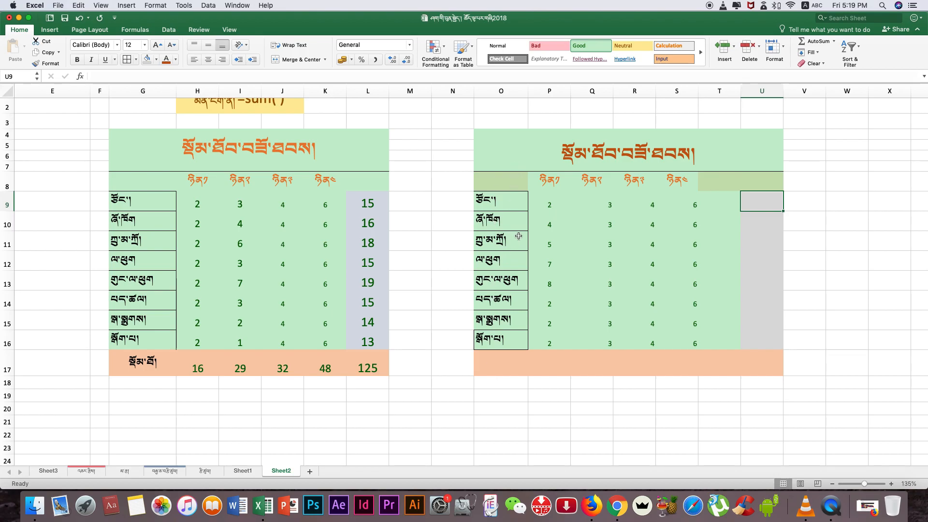
left_click(551, 363)
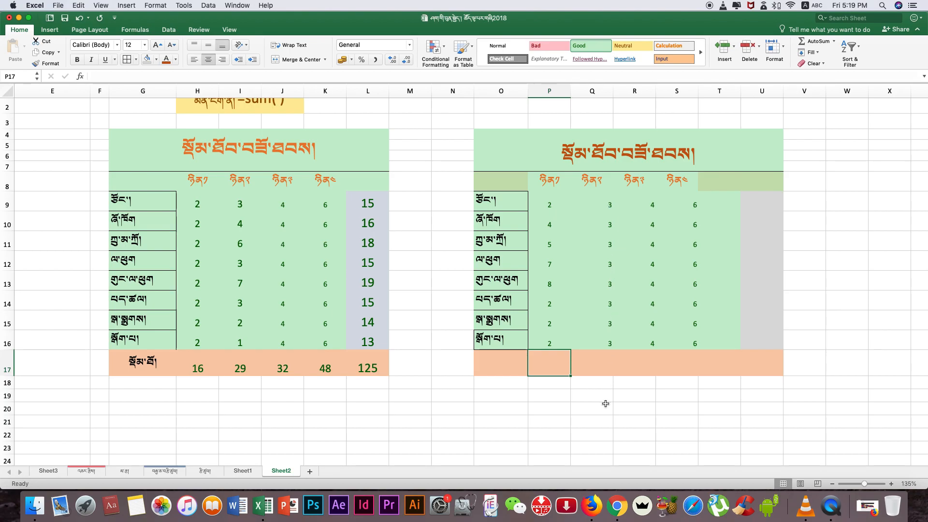
left_click(605, 364)
left_click(767, 202)
left_click(764, 233)
left_click(763, 208)
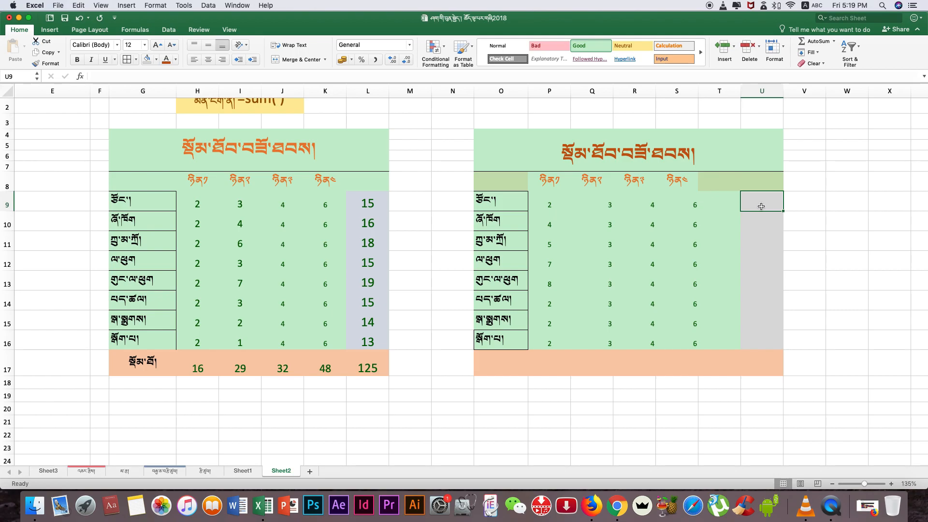
scroll(434, 231, "up", 1)
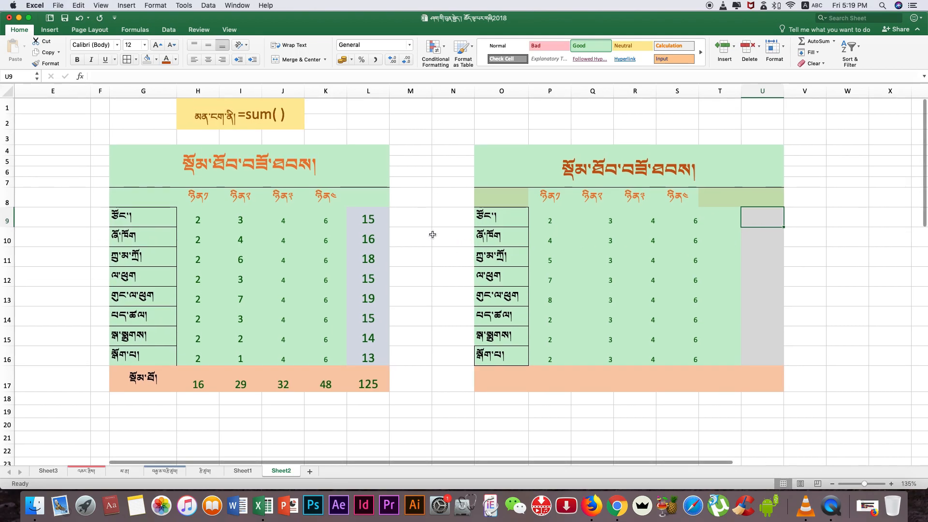
double_click(758, 218)
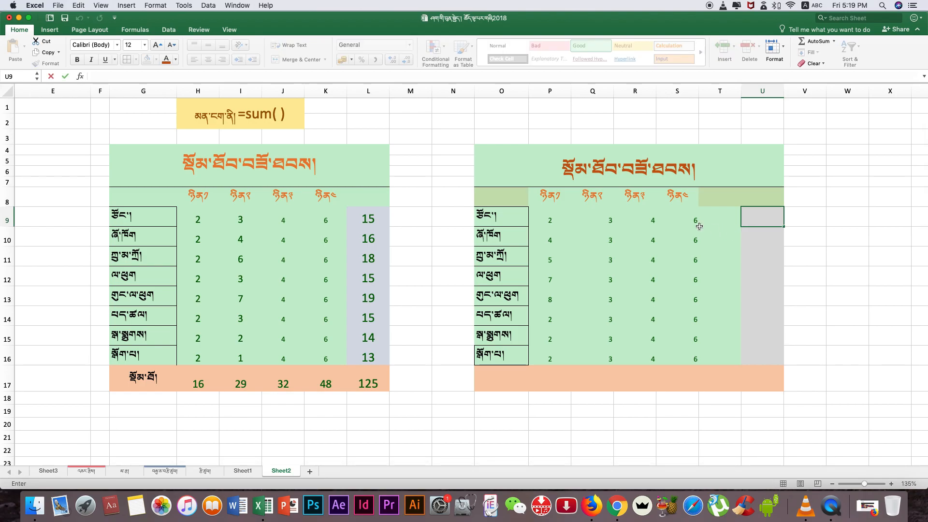
left_click(261, 121)
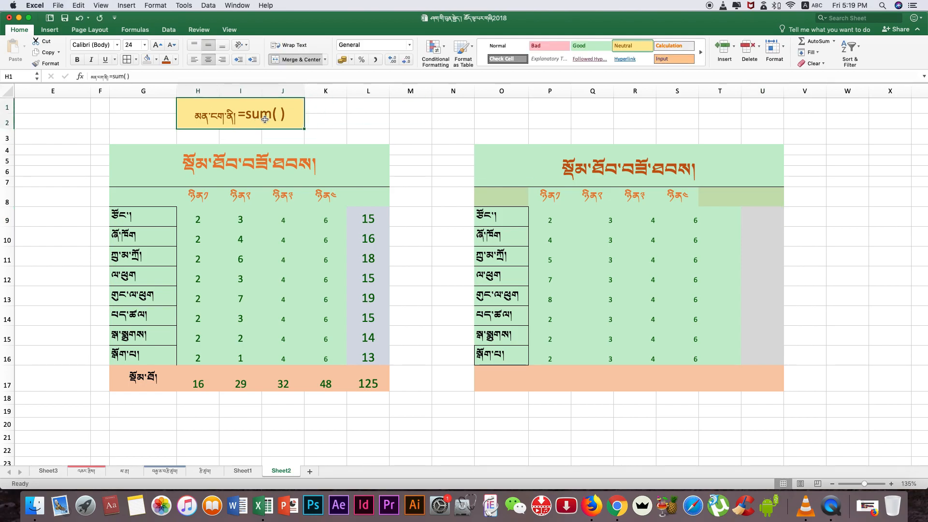
left_click(735, 196)
left_click(761, 196)
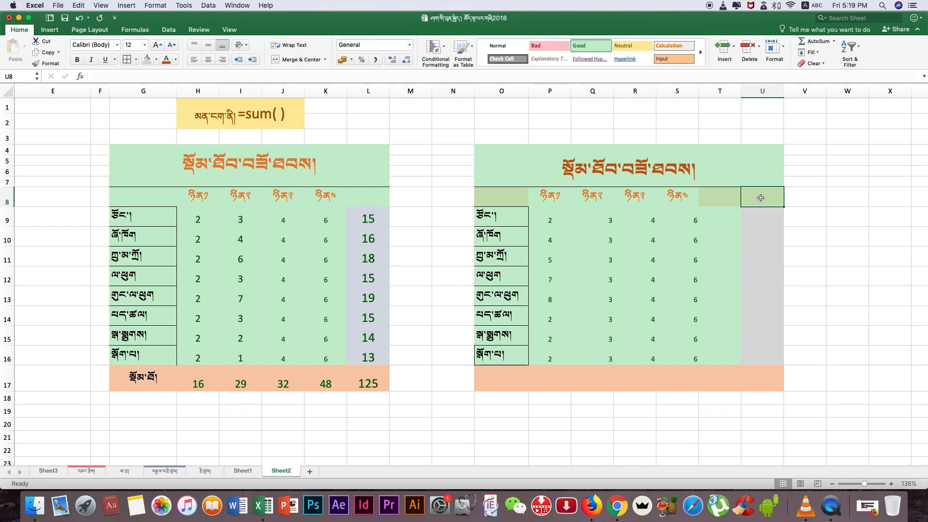
Step: Enter the formula =sum(P9:S9) in U9 to total the first item's four daily values
left_click(760, 218)
left_click(758, 240)
left_click(762, 224)
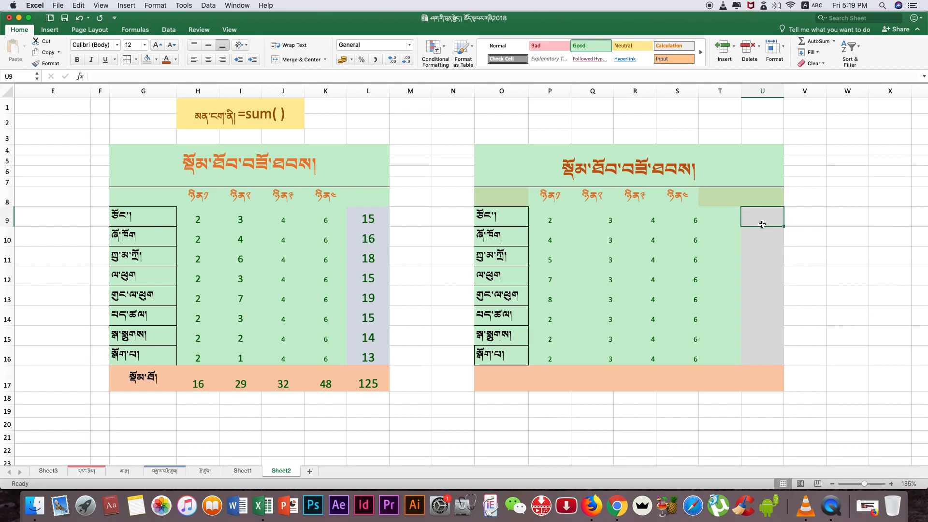
type("=")
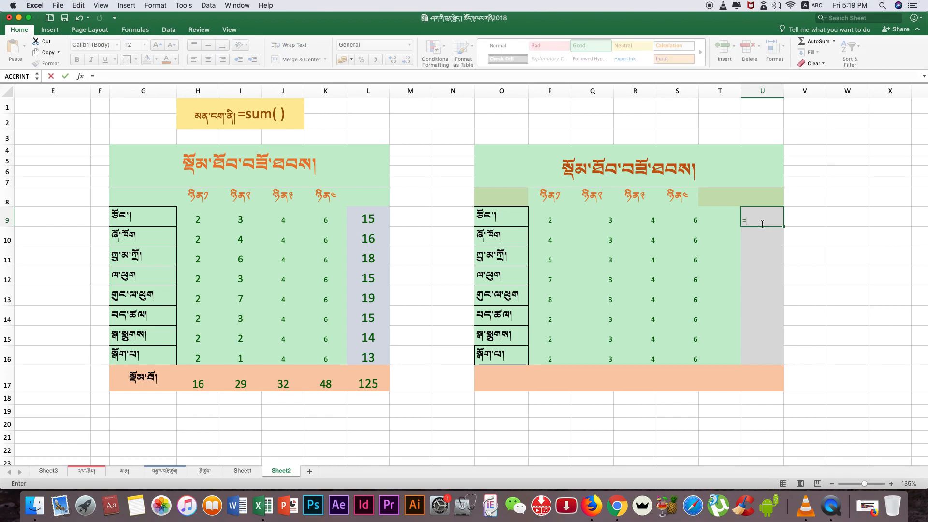
type("sum")
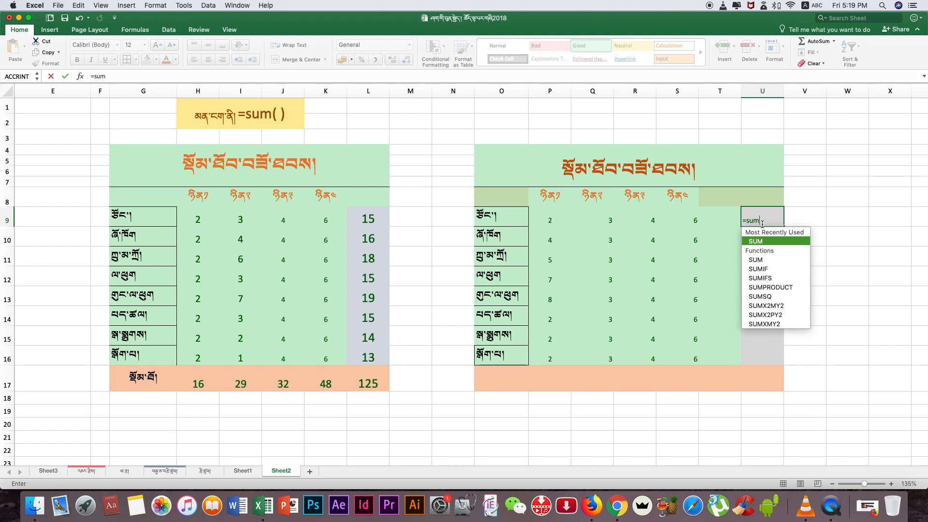
type("(")
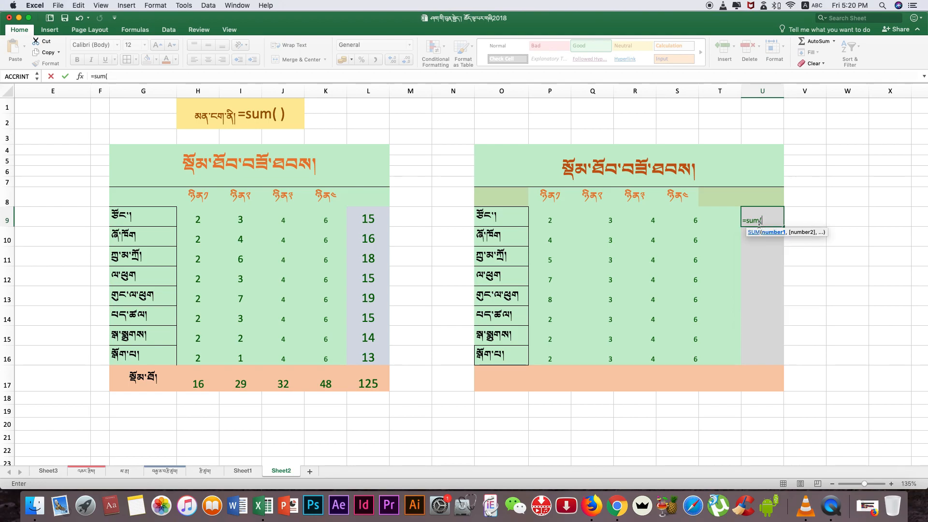
left_click_drag(694, 223, 550, 221)
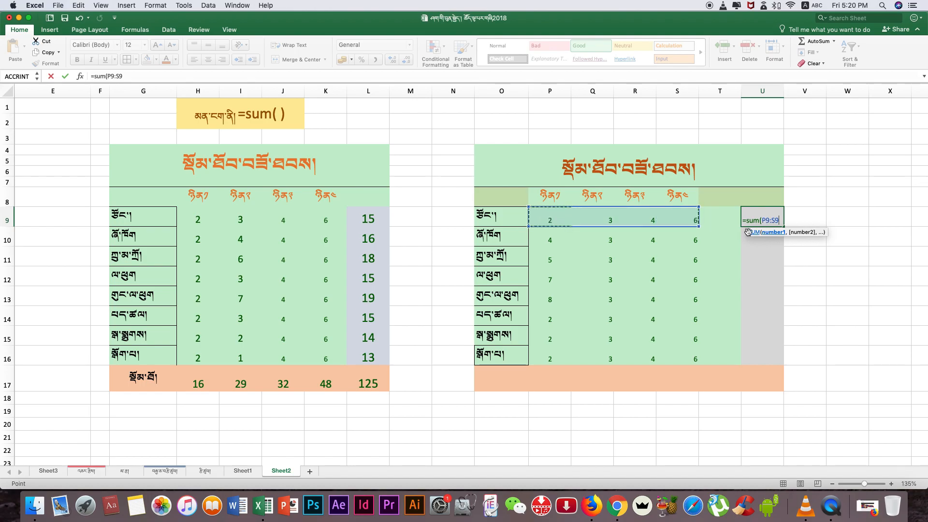
type(")")
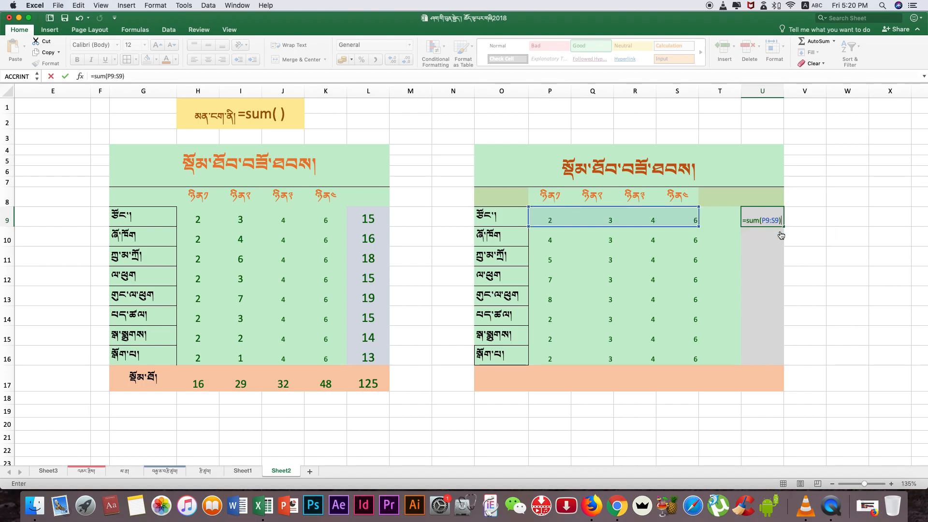
key("Return")
Step: Fill the sum formula from U9 down to U16 and center the row totals horizontally
left_click(768, 221)
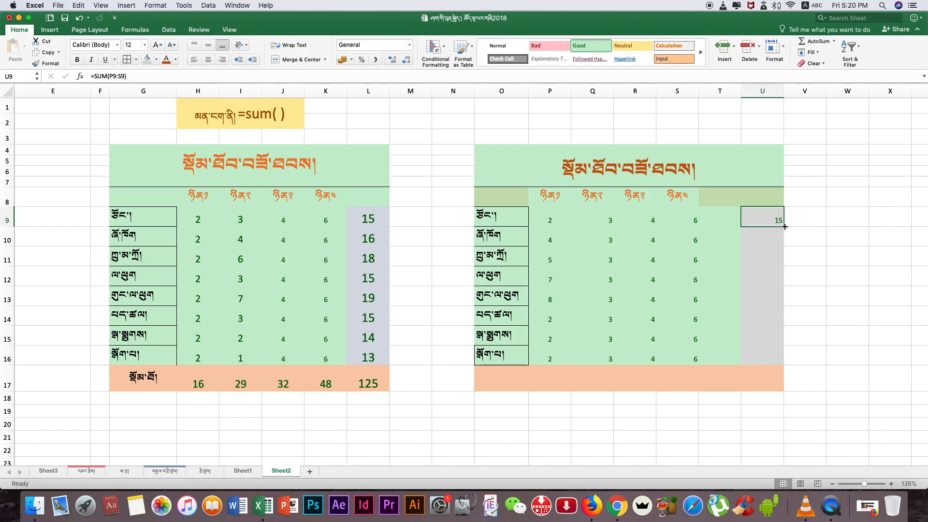
left_click_drag(784, 227, 786, 357)
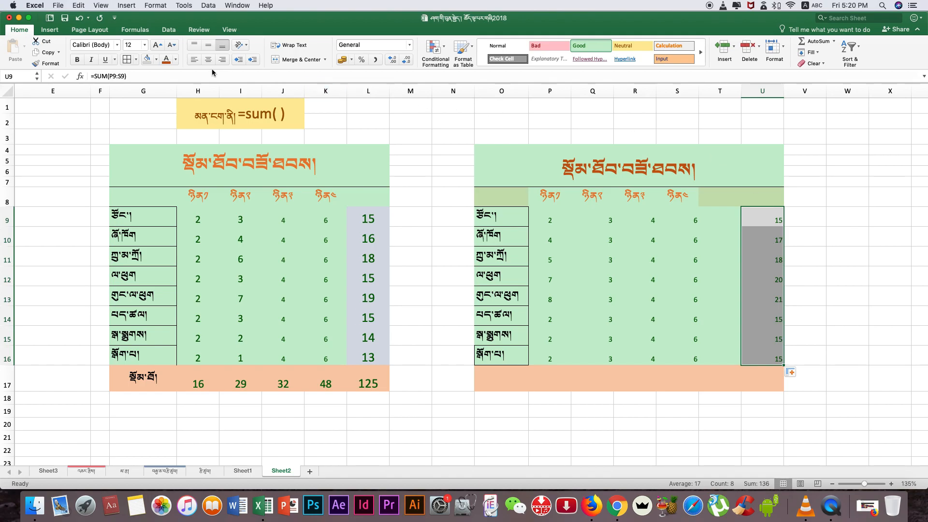
left_click(840, 250)
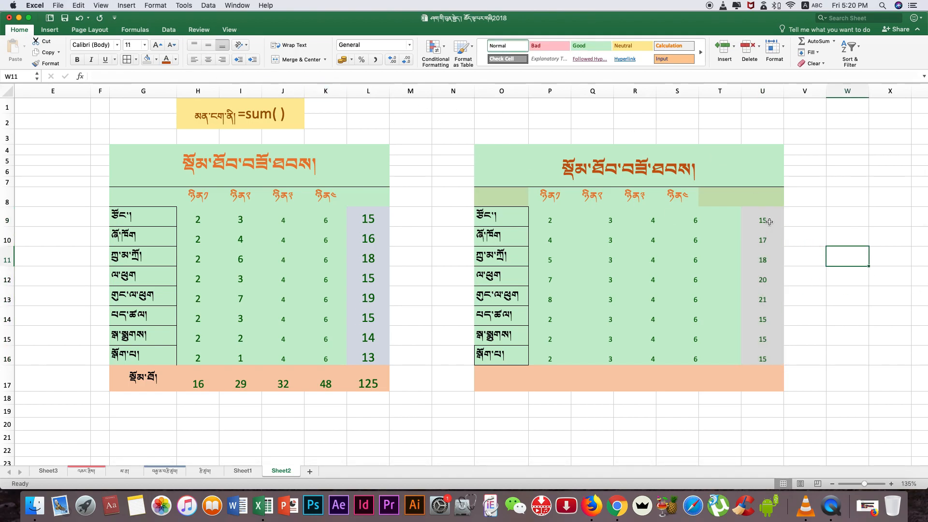
left_click(769, 243)
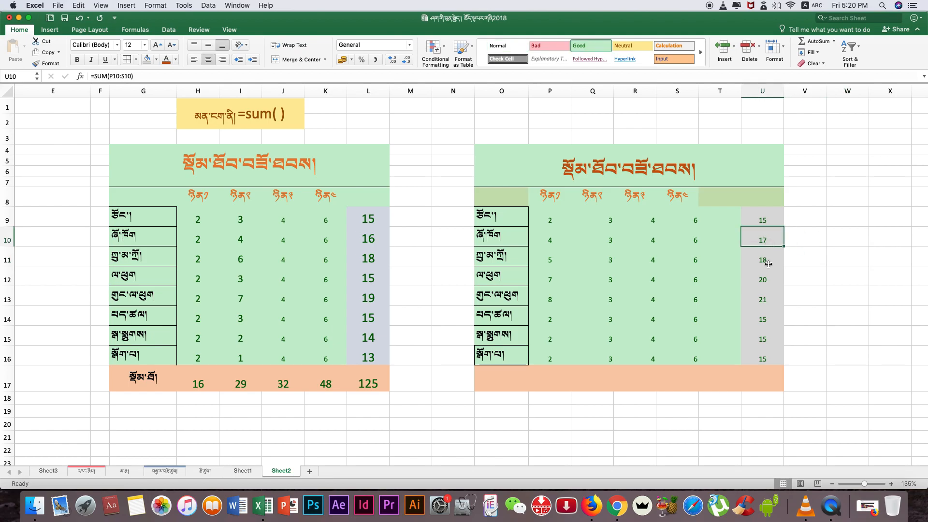
left_click(769, 264)
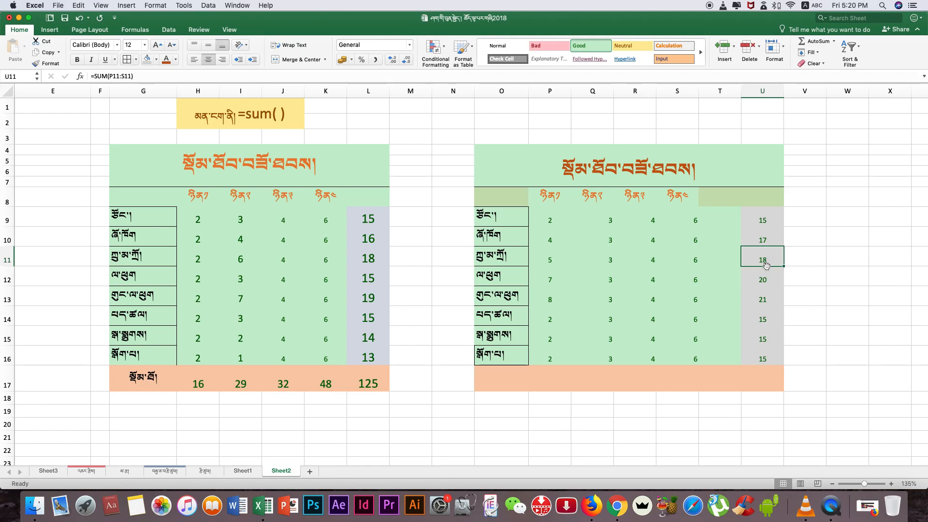
Step: Enter the formula =sum(P9:P16) in P17 to total the first day's values
left_click(557, 376)
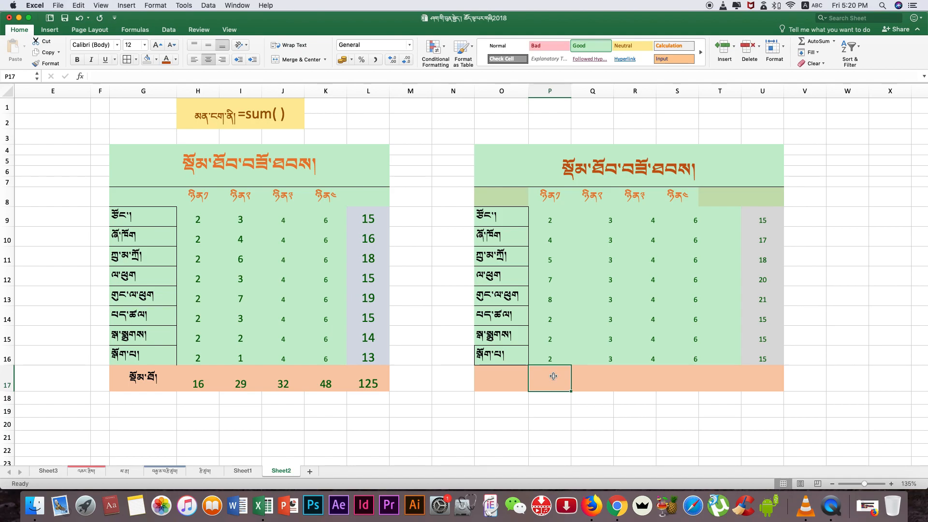
type("=s")
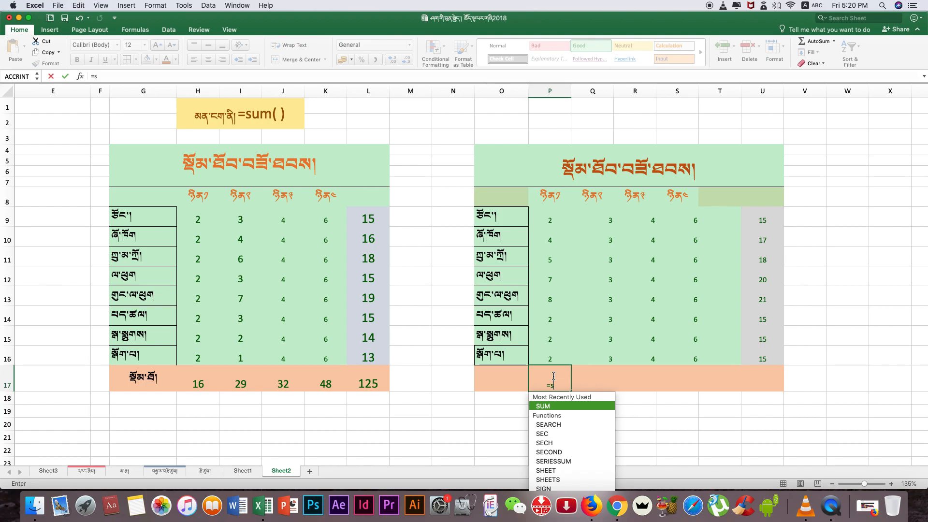
type("um")
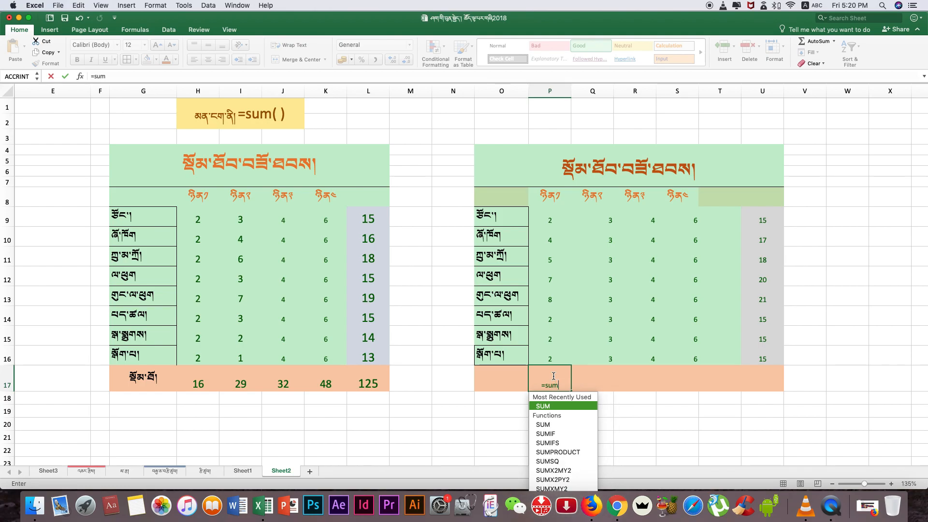
type("(")
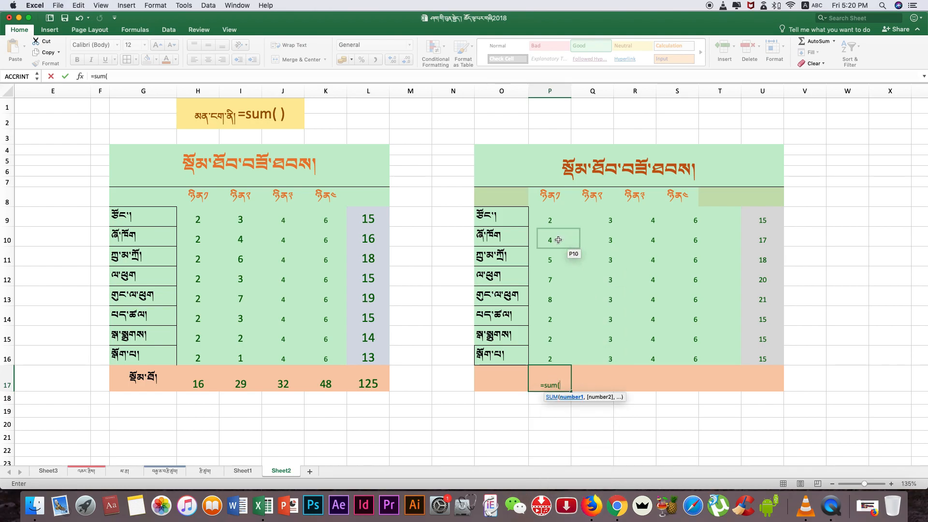
left_click(551, 220)
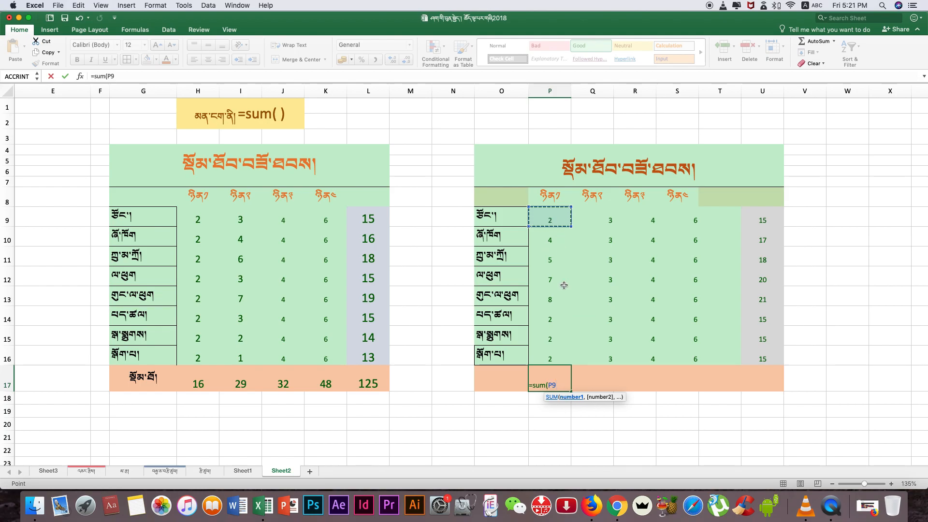
left_click(559, 360, "shift")
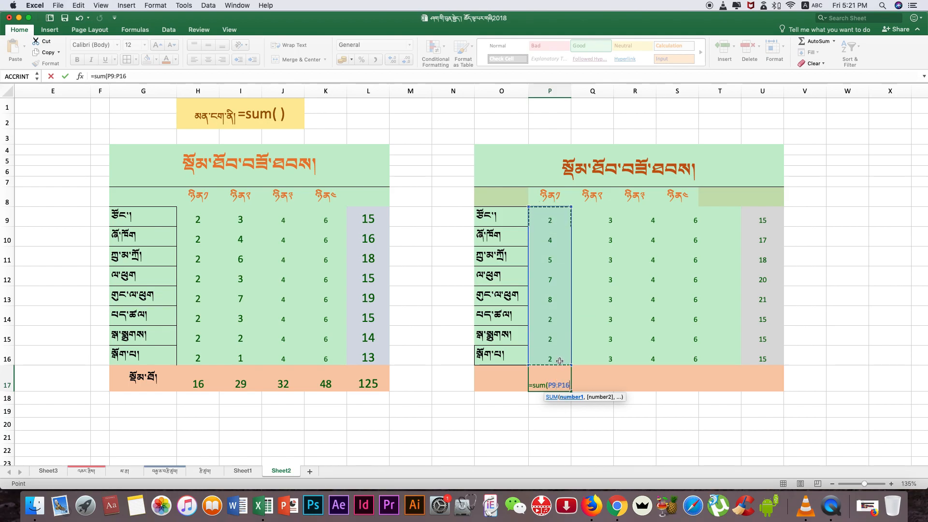
type(")")
key("Return")
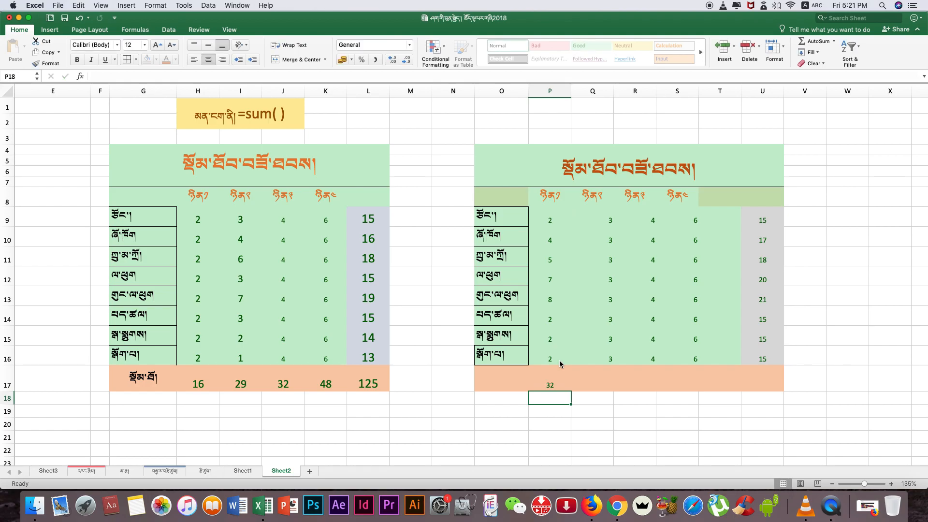
Step: Fill the sum formula from P17 across to T17 in the total row
key("Up")
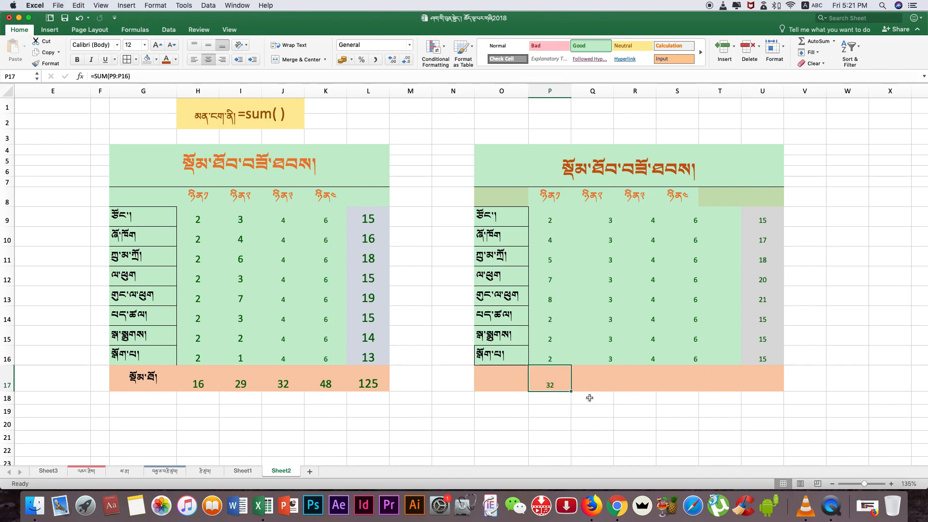
left_click_drag(570, 392, 720, 385)
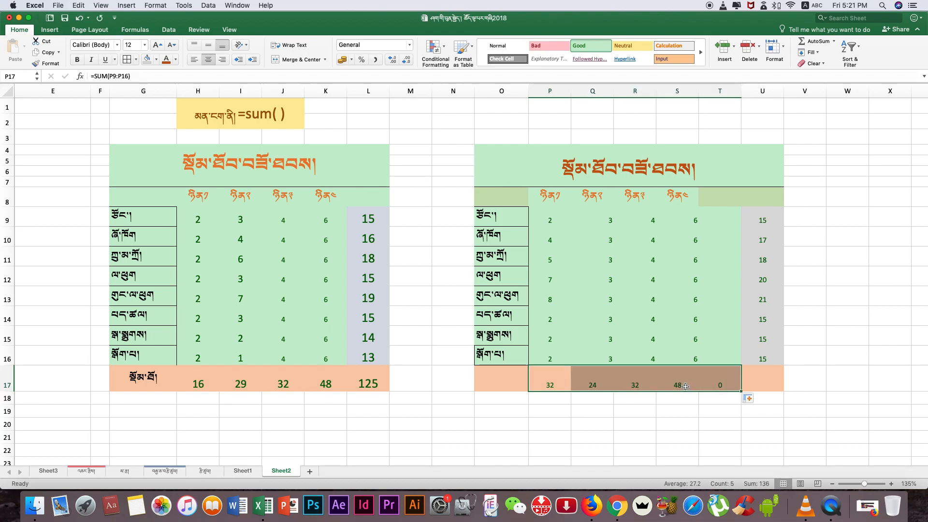
left_click(604, 390)
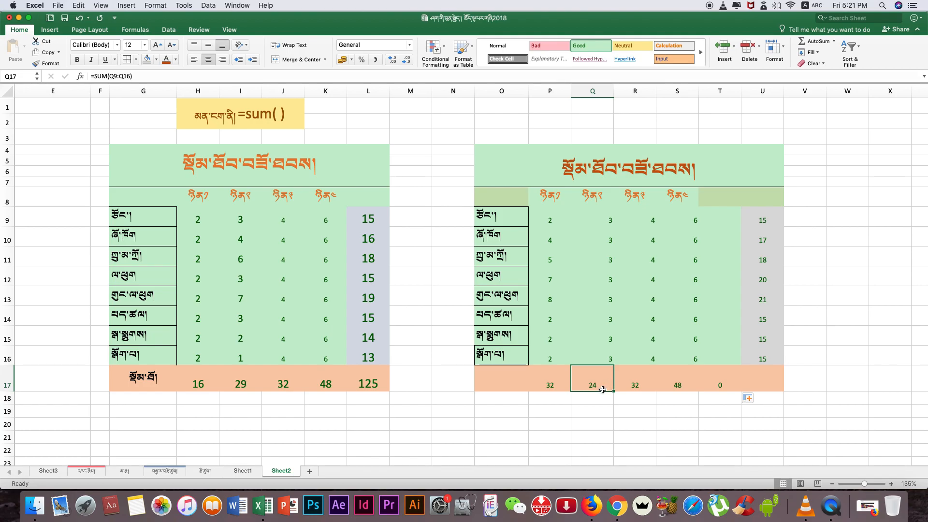
Step: Center the contents of columns Q, R and S horizontally
left_click(610, 222)
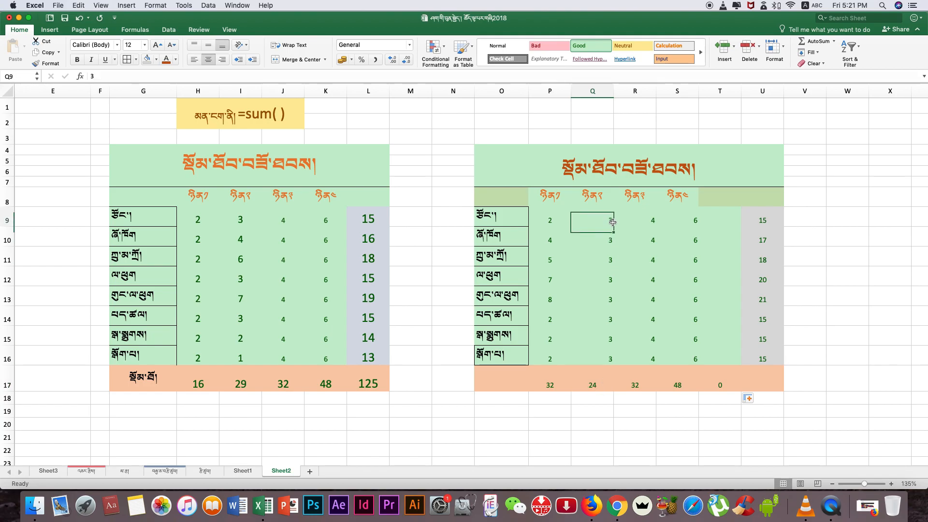
left_click(592, 91)
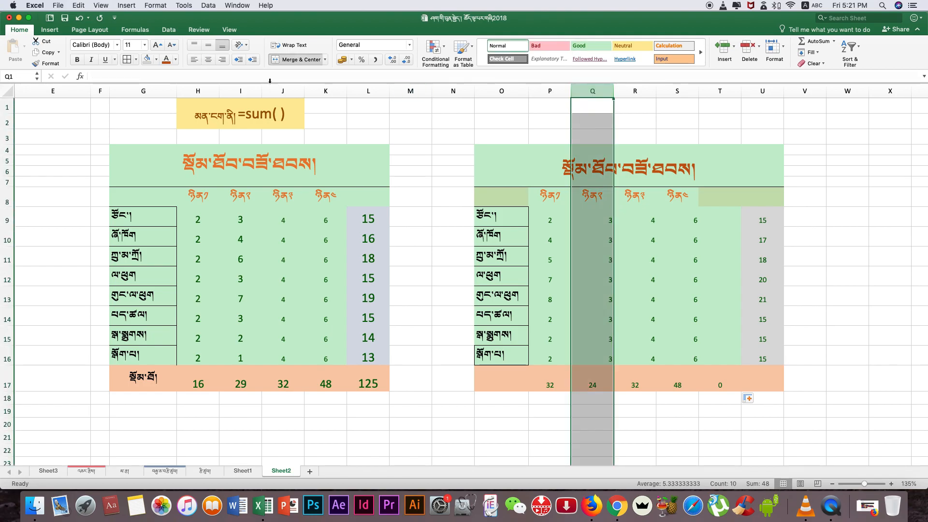
left_click(208, 59)
left_click(648, 109)
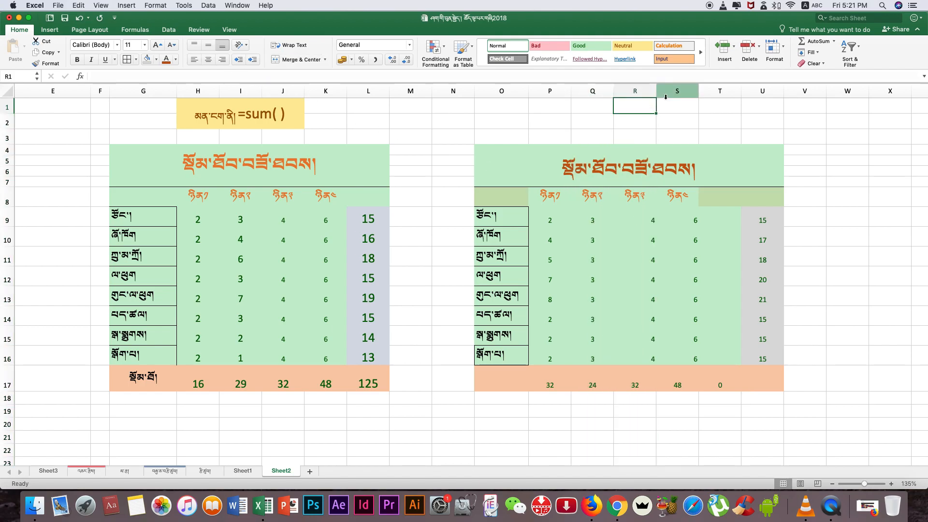
left_click(635, 91)
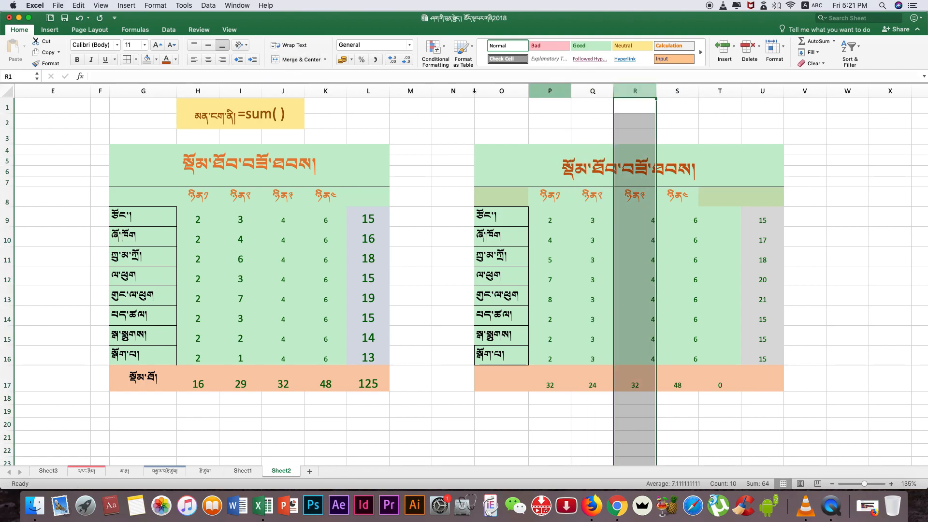
left_click(208, 59)
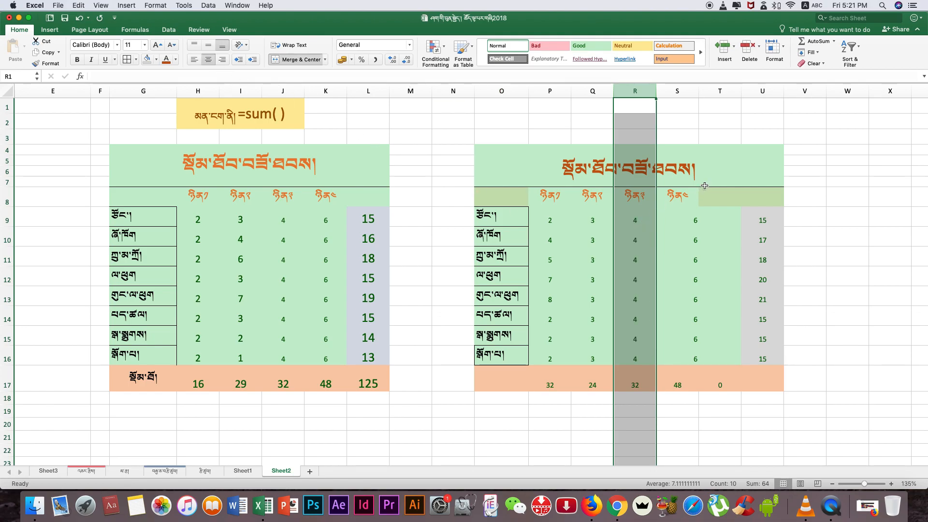
left_click(687, 121)
left_click(691, 91)
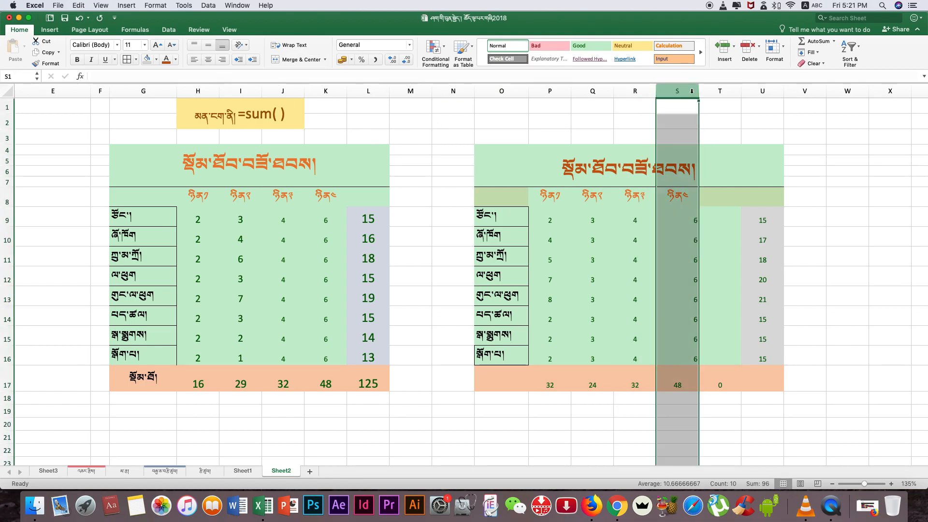
left_click(208, 59)
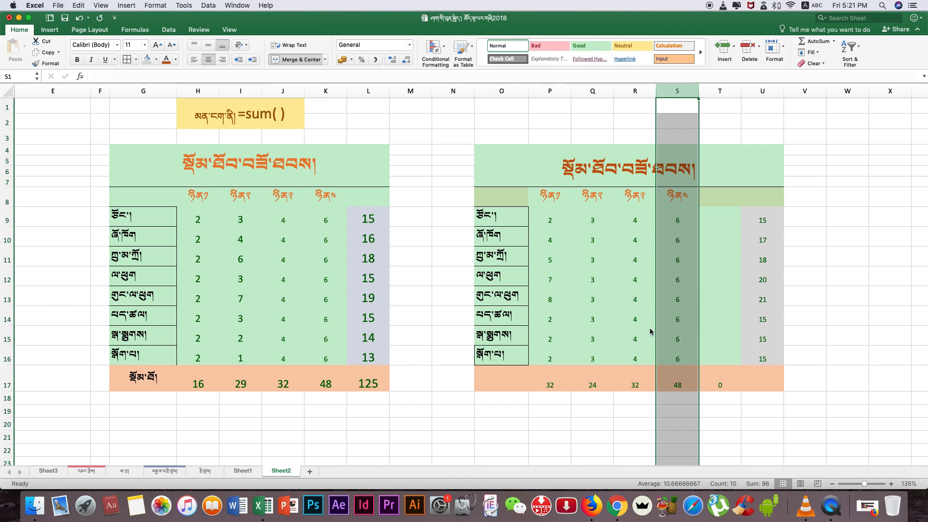
Step: Clear the unneeded sum formula from T17 under the empty column
left_click(723, 406)
left_click(719, 387)
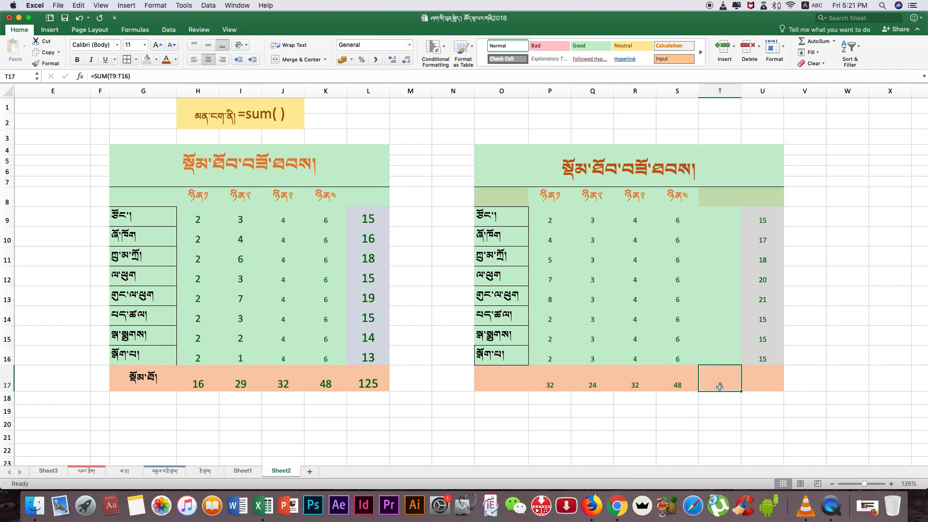
left_click(709, 421)
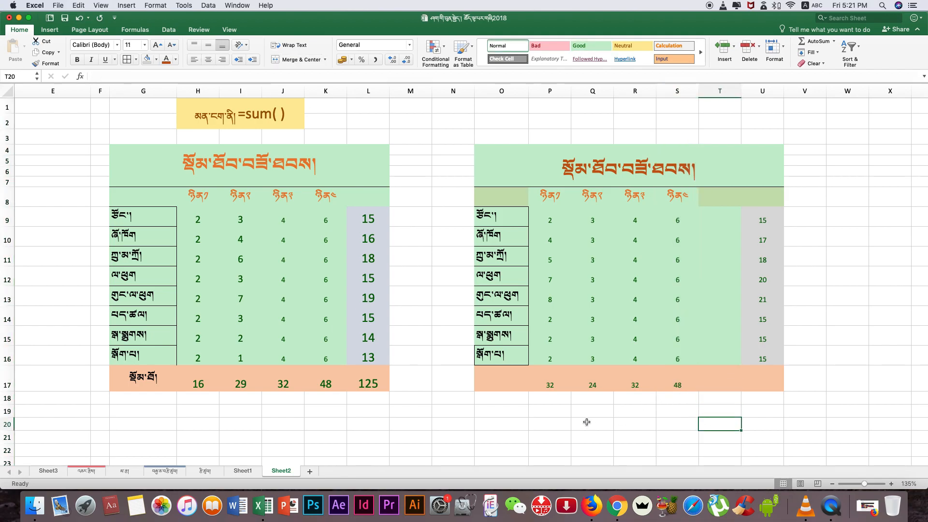
Step: Review the daily totals in row 17, the item totals in U9:U16 and the empty grand total cell U17
left_click(551, 386)
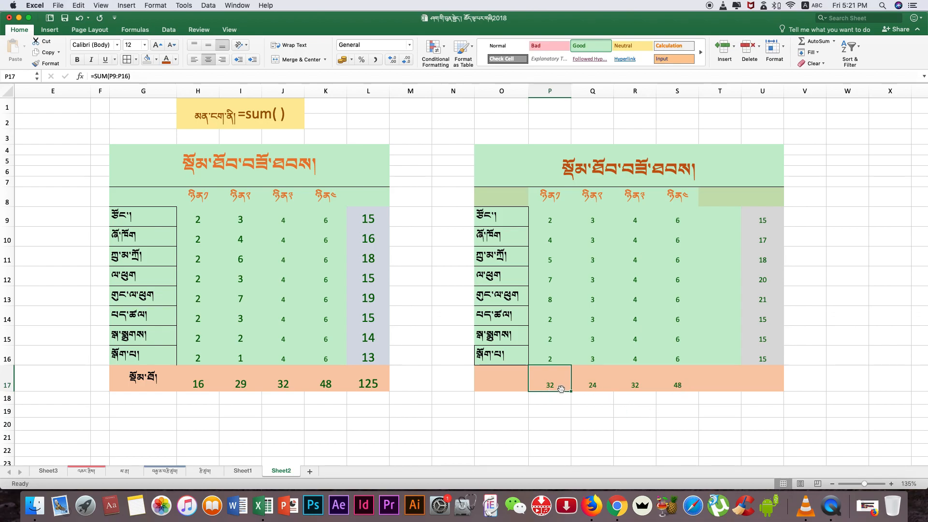
left_click(645, 386)
left_click(683, 385)
left_click(769, 360)
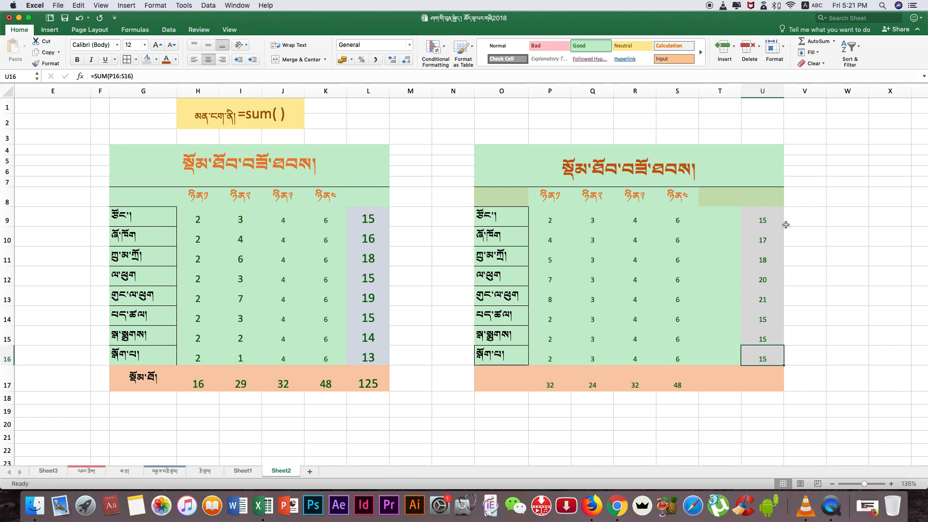
left_click(775, 220)
left_click(764, 382)
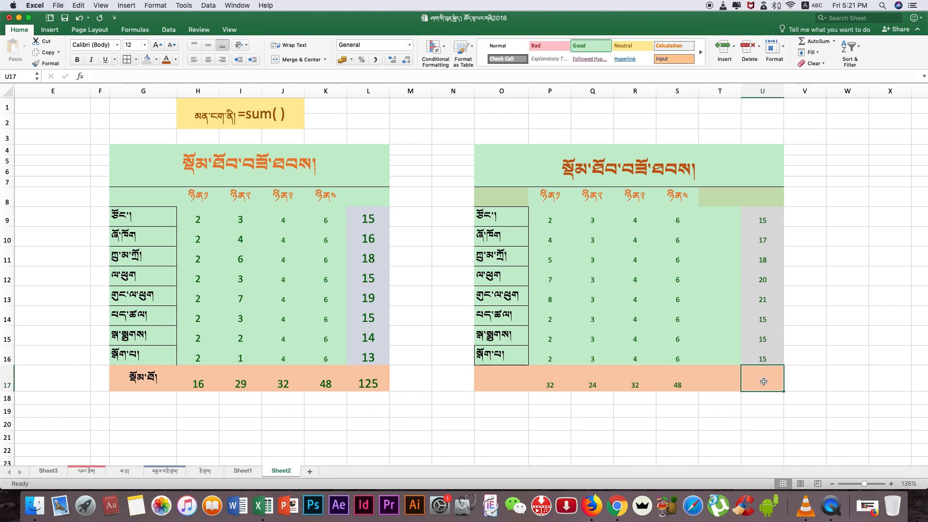
left_click(766, 220)
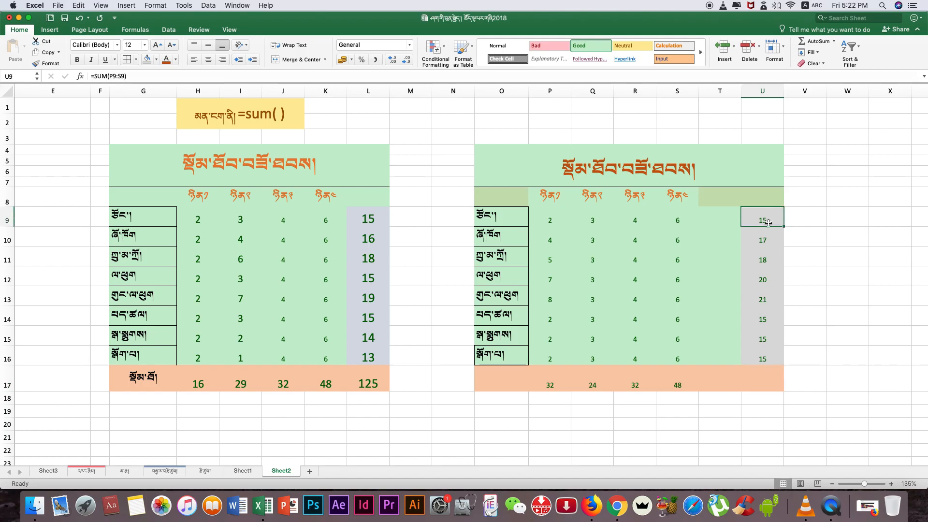
left_click(764, 360)
Step: Enter the formula =sum(U9:U16) in U17 to calculate the grand total of the item totals
left_click(766, 377)
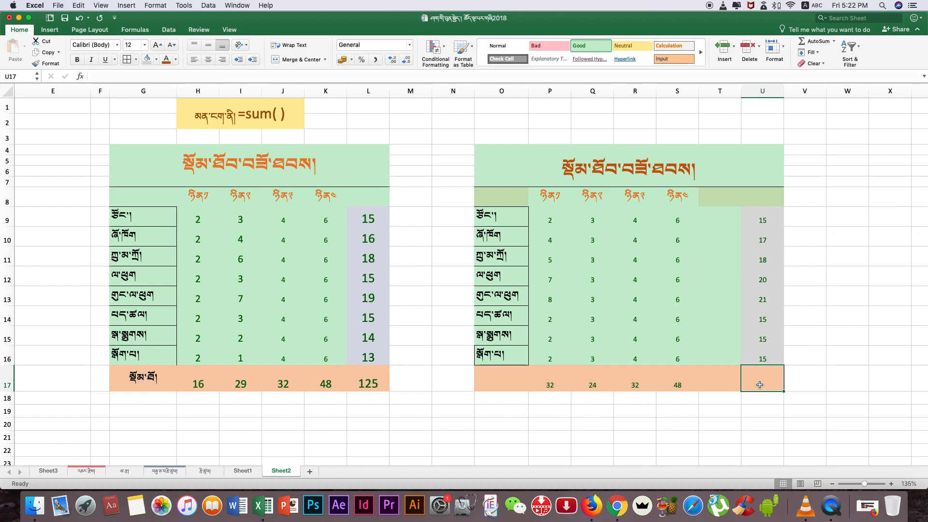
type("=sj")
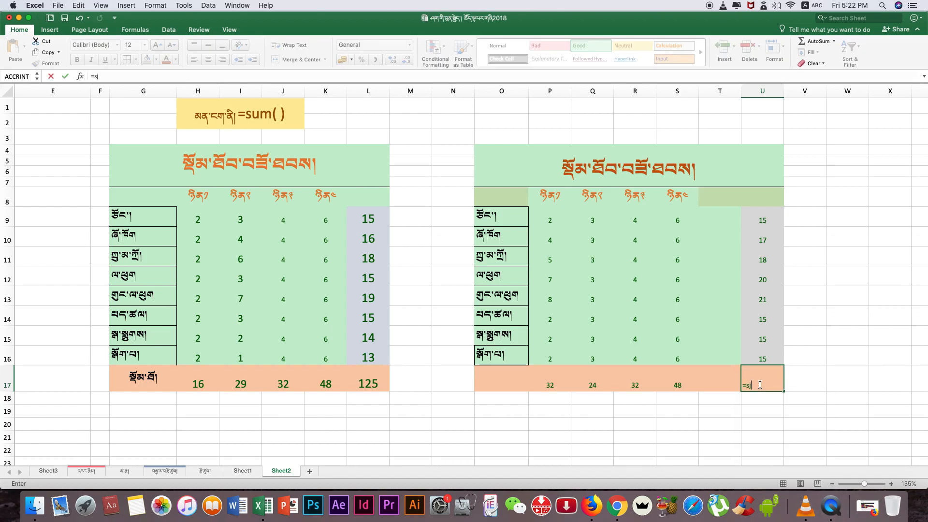
key("BackSpace")
type("u")
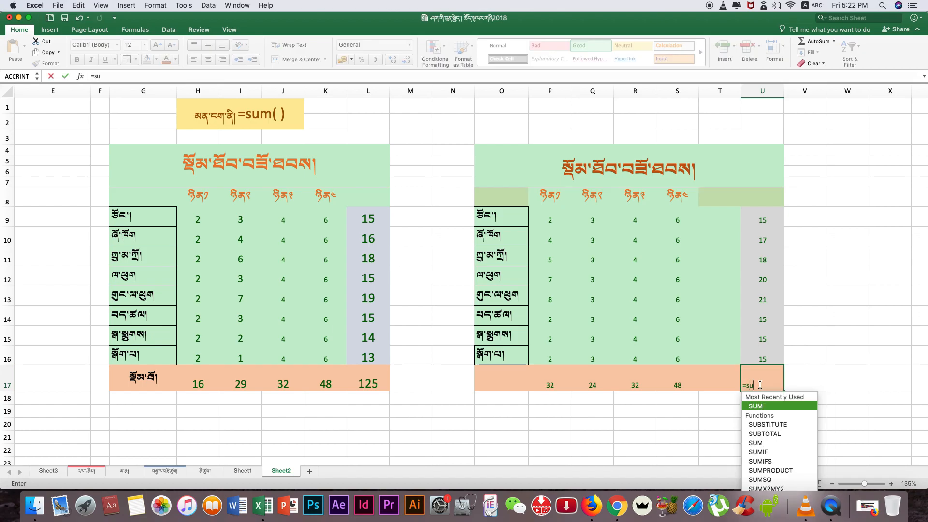
type("m(")
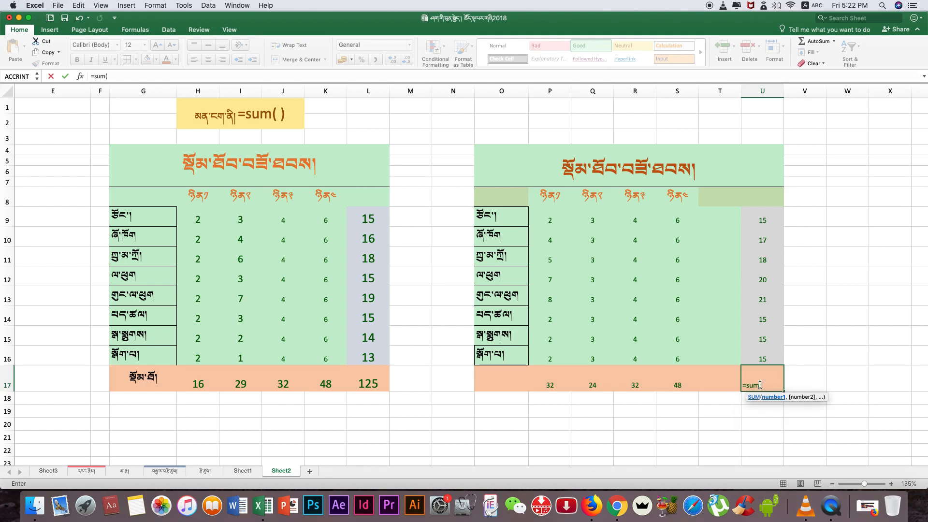
left_click(769, 219)
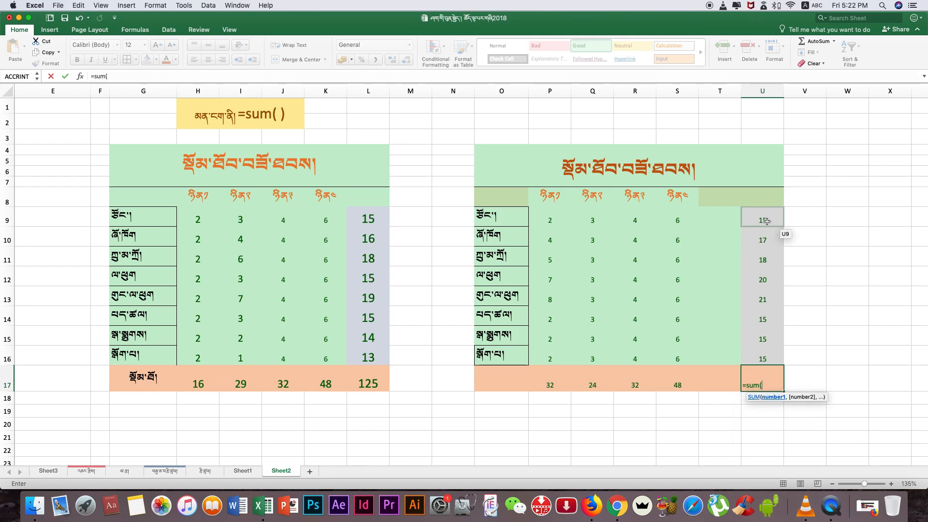
left_click(770, 360, "shift")
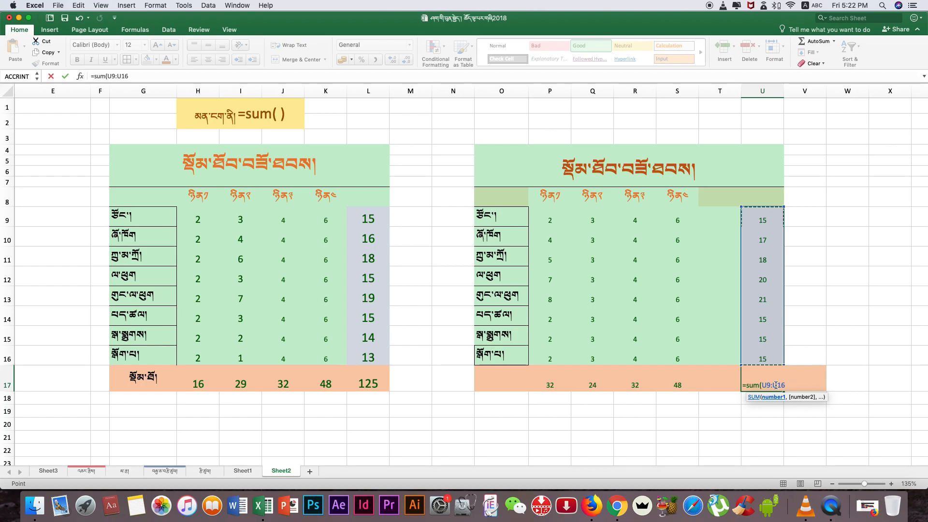
key("Return")
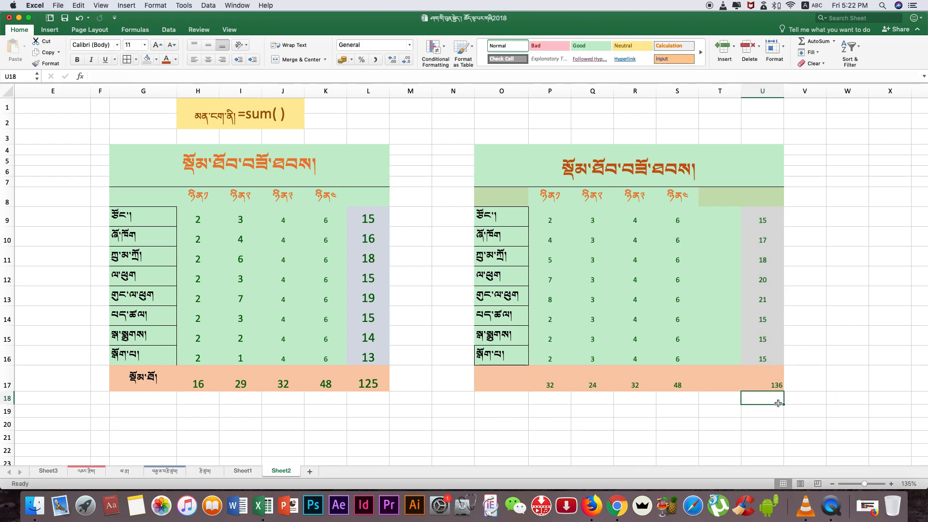
left_click_drag(780, 390, 780, 393)
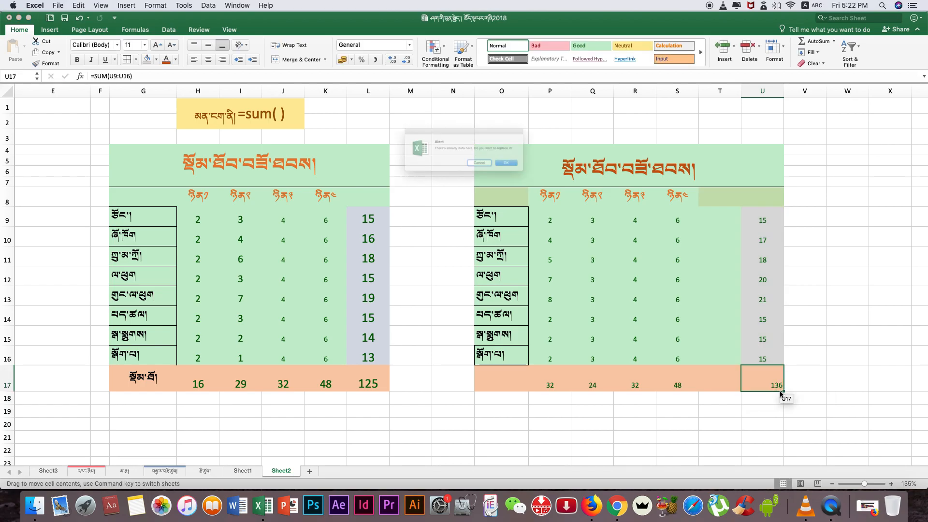
key("Escape")
left_click(824, 378)
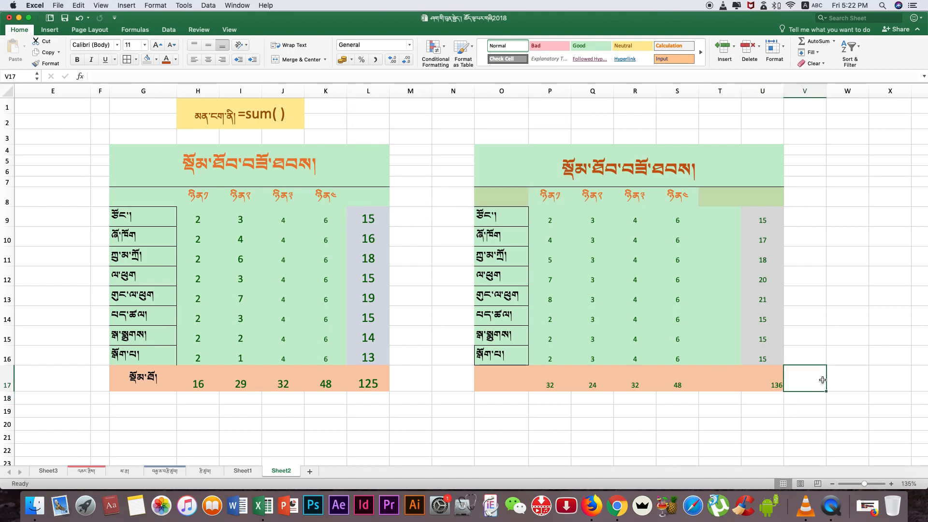
Step: Center the grand total in U17 horizontally and set its font size to 20
left_click(776, 385)
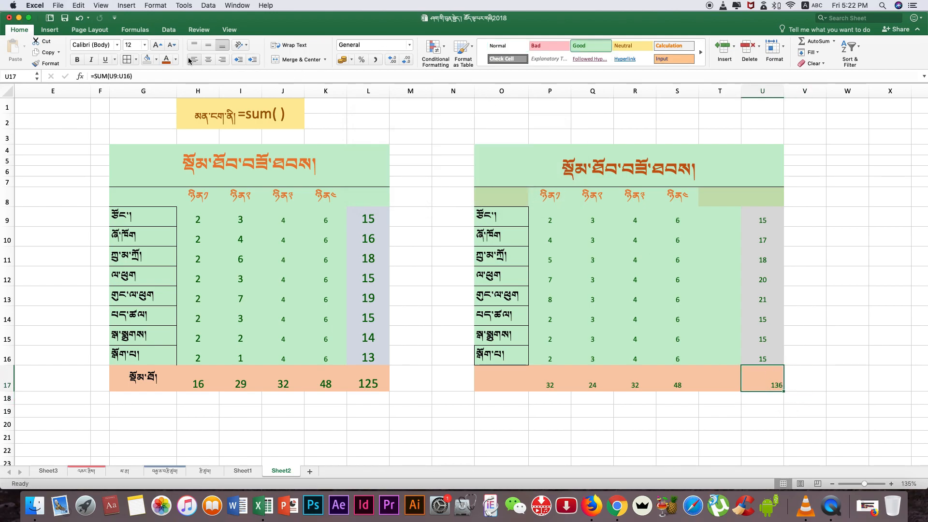
left_click(214, 62)
left_click(144, 45)
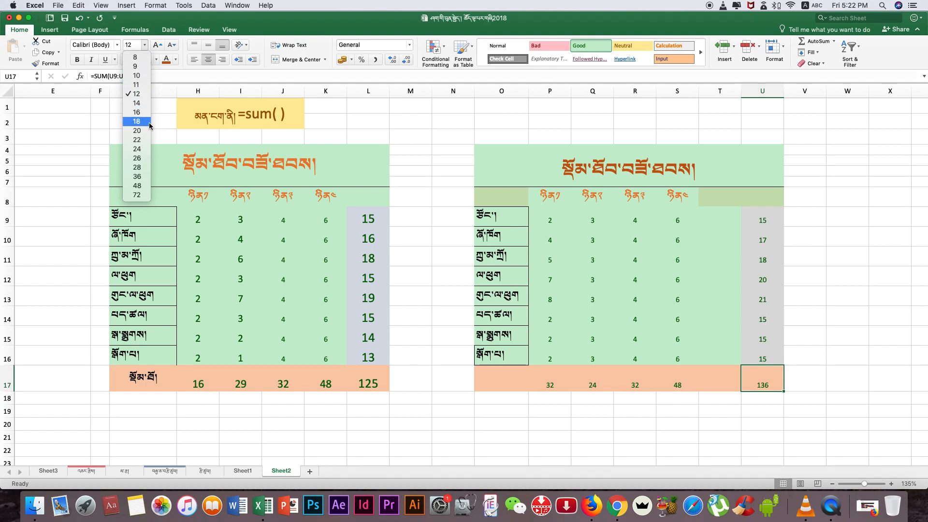
left_click(137, 130)
left_click(824, 381)
left_click(767, 220)
left_click(774, 388)
left_click(768, 224)
left_click(767, 238)
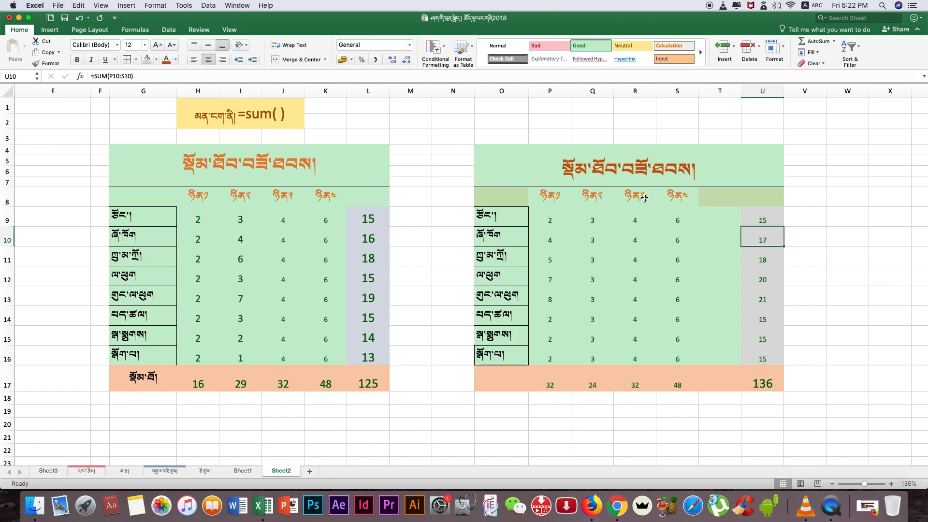
Step: Review the item total formulas in U9:U16, the daily total in S17 and the grand total formula in U17
left_click(769, 220)
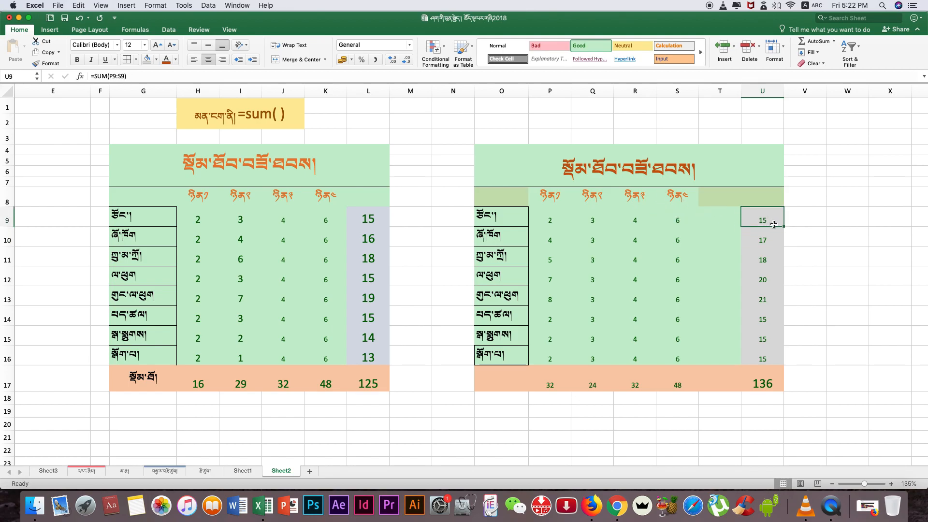
left_click_drag(773, 226, 774, 242)
left_click(491, 172)
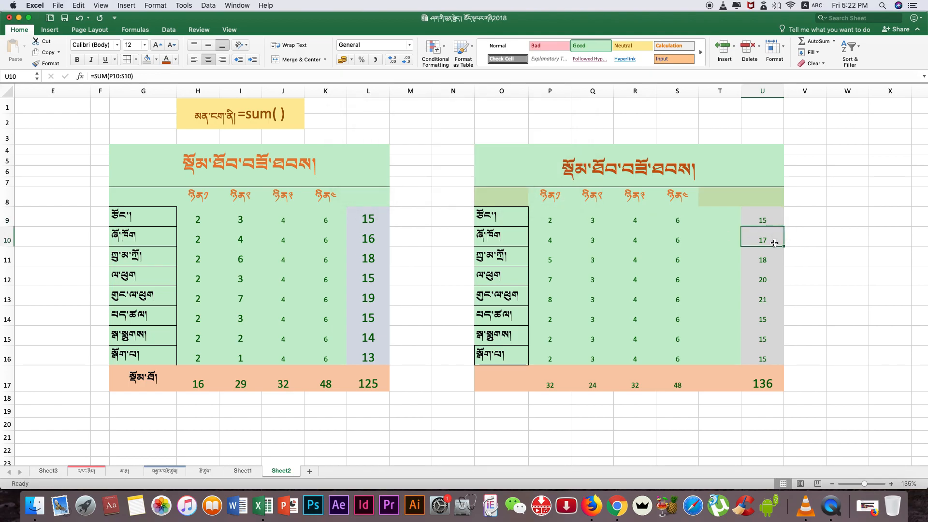
left_click(772, 261)
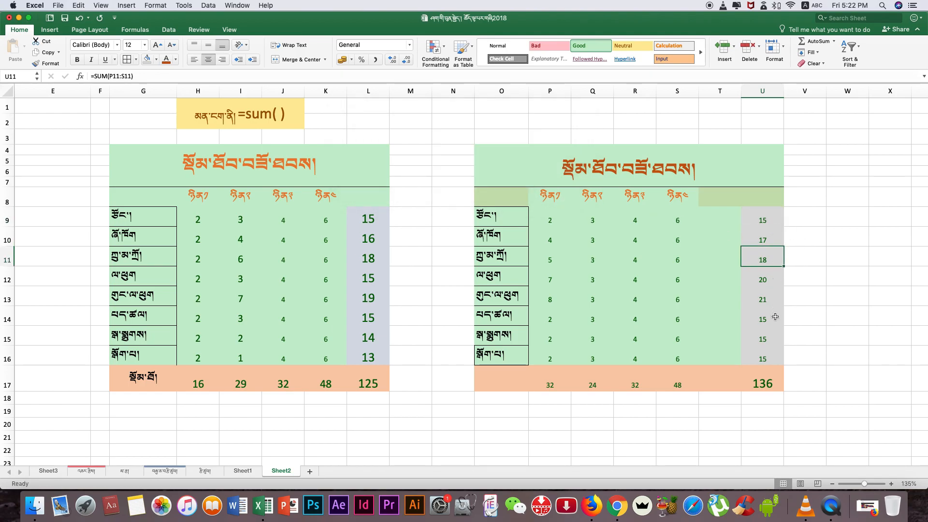
left_click(769, 358)
left_click(768, 385)
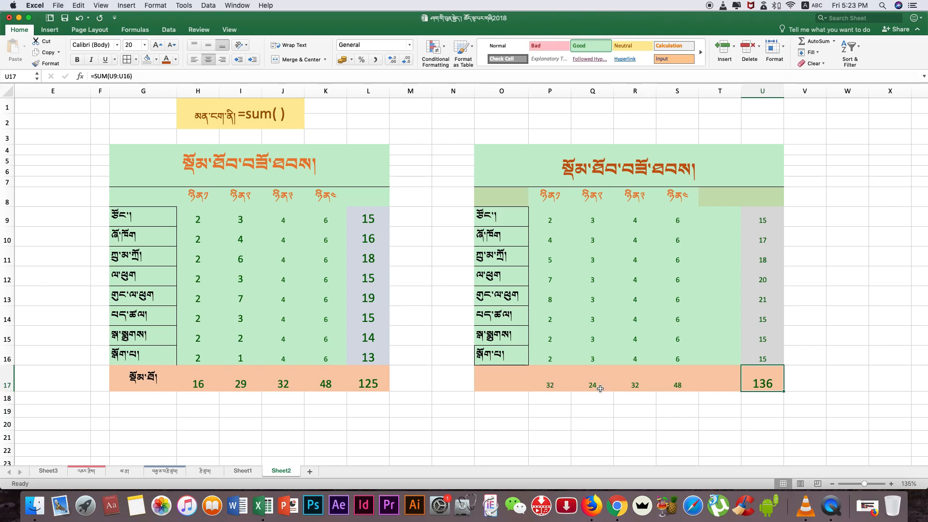
left_click(679, 387)
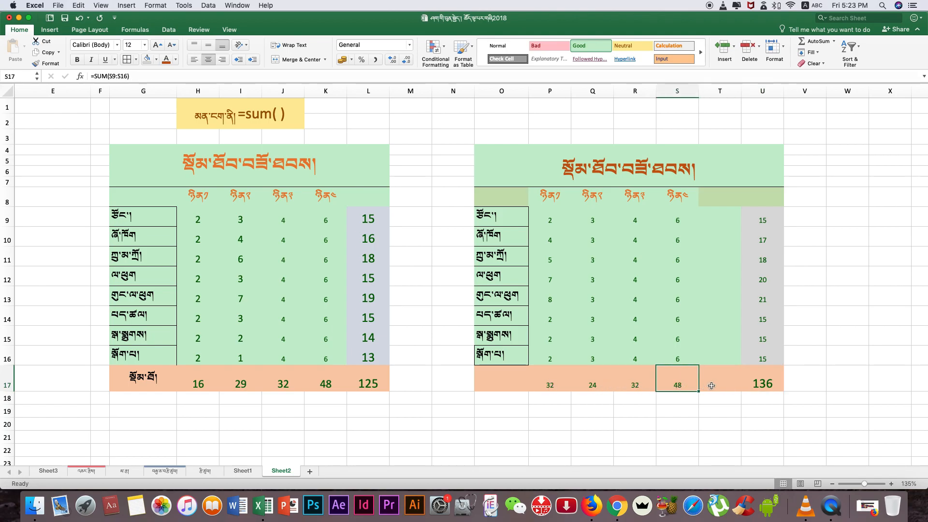
left_click(755, 384)
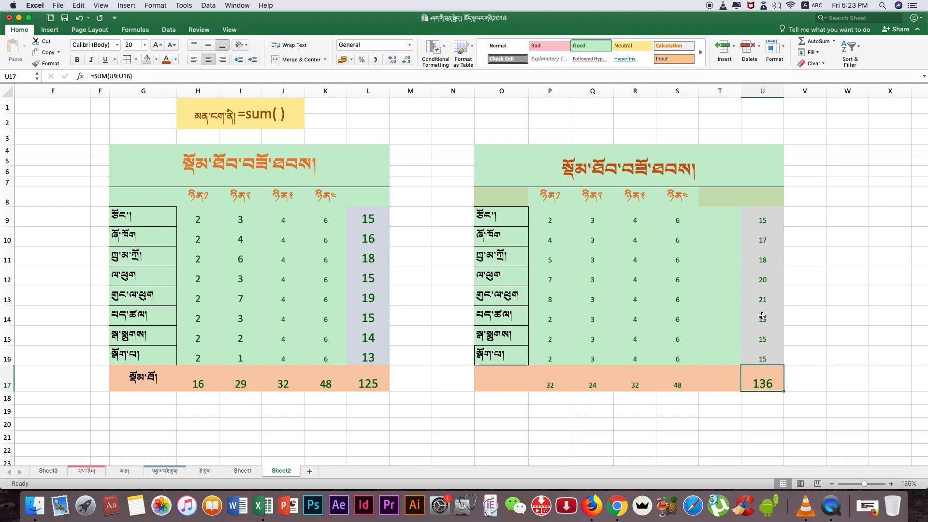
Step: In the empty area below the tables, enter 2333, 3333, 2222, 4444 and 44444 in cells O27:O31
scroll(563, 297, "down", 3)
scroll(564, 299, "down", 7)
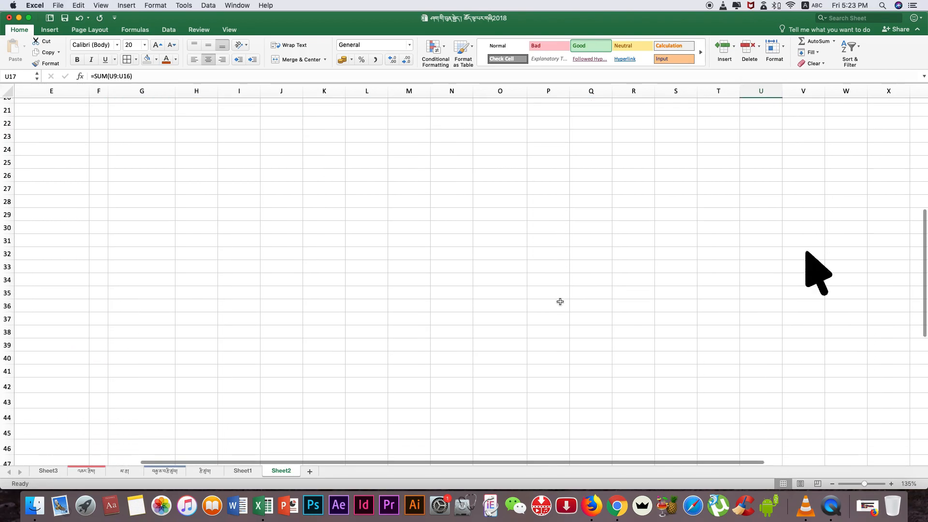
left_click(493, 188)
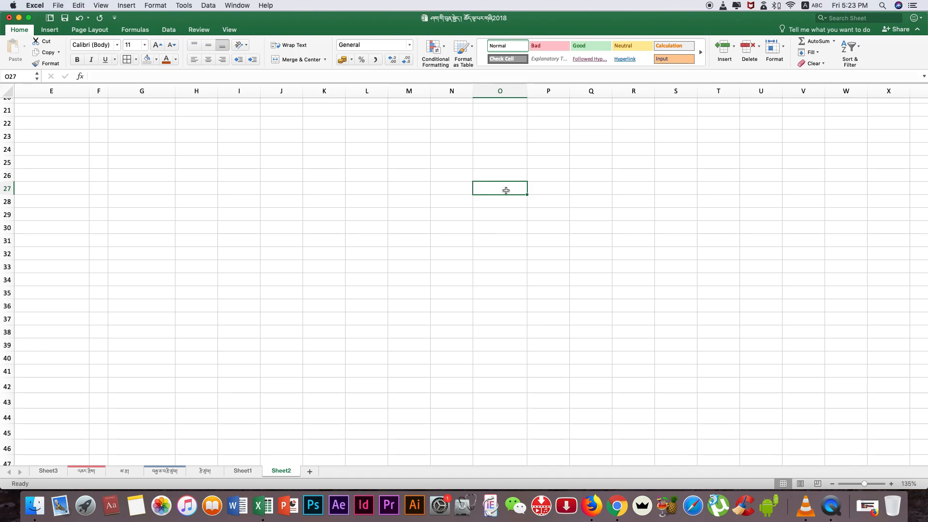
scroll(506, 190, "down", 3)
type("2")
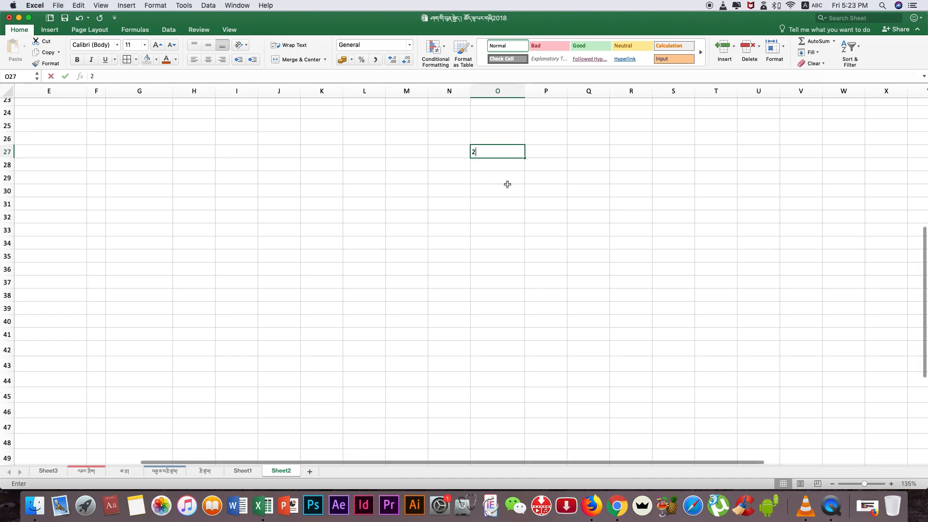
type("3333")
left_click(500, 180)
type("2222")
left_click(508, 167)
type("3333")
left_click(509, 194)
type("4444")
left_click(509, 202)
type("44444")
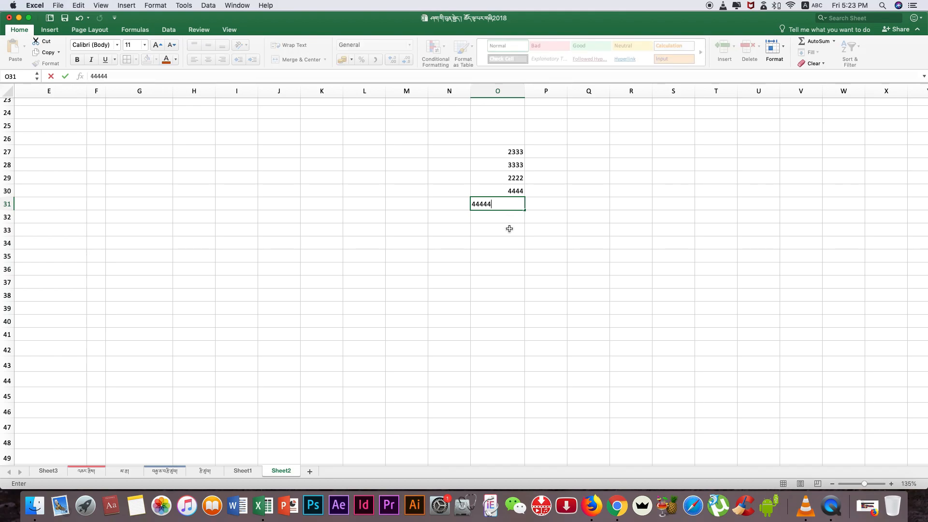
Step: Continue the number list in O32:O37 with 44, 555, 666, 66, 77 and 22222
left_click(510, 228)
left_click(510, 216)
type("44")
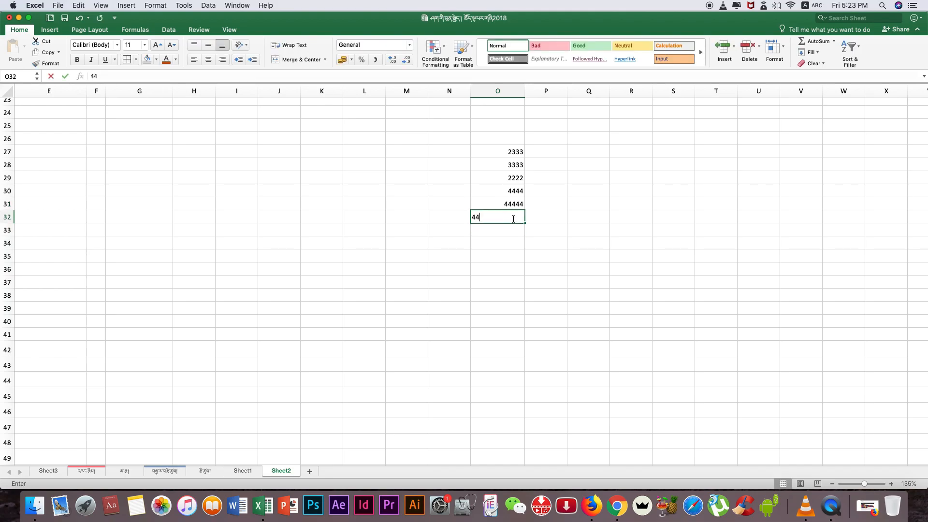
left_click(504, 232)
type("555")
left_click(507, 243)
type("666")
left_click(509, 259)
type("66")
left_click(509, 270)
type("77")
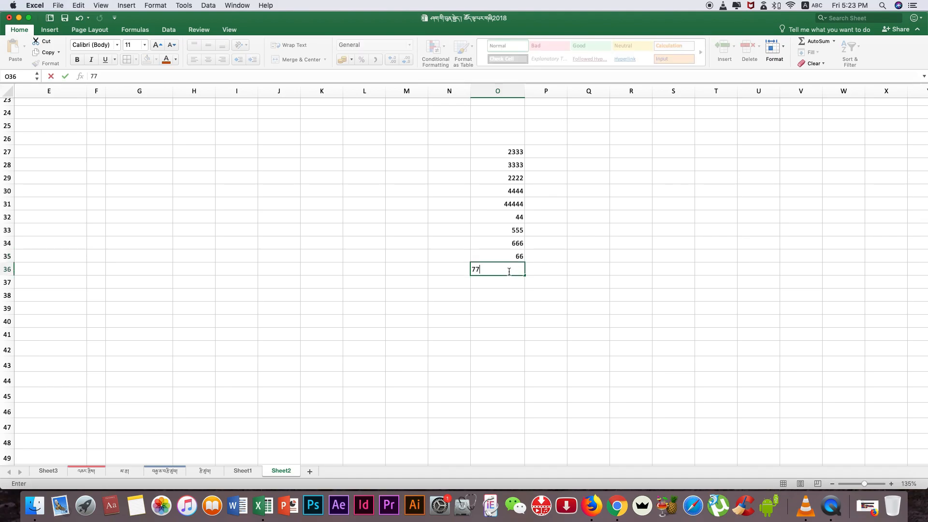
left_click(509, 283)
type("22222")
left_click(517, 299)
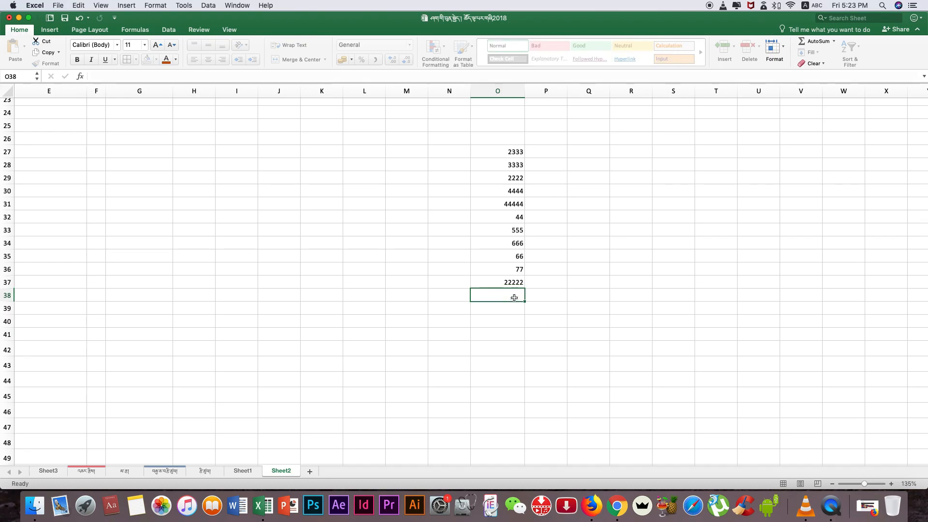
Step: Enter the formula =sum(O27:O37) in O41 to total the practice number list
left_click(514, 152)
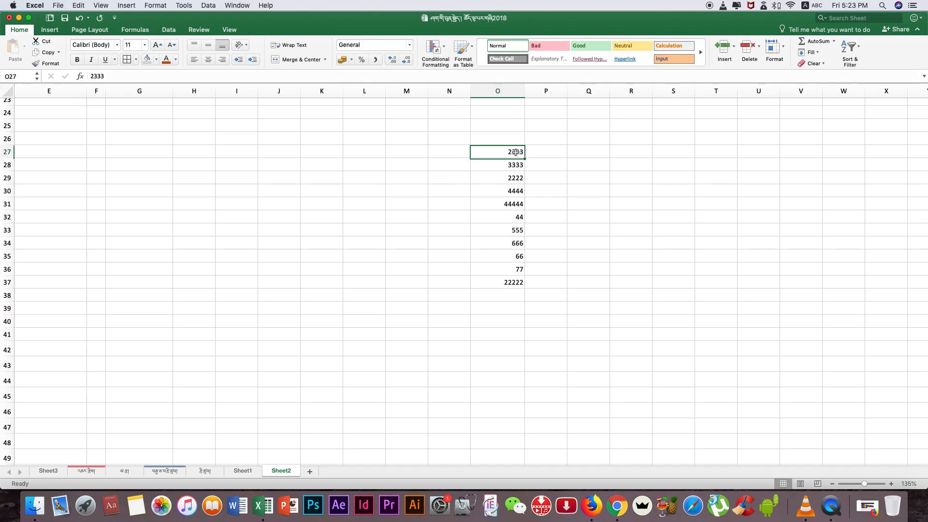
left_click(506, 324)
left_click(509, 339)
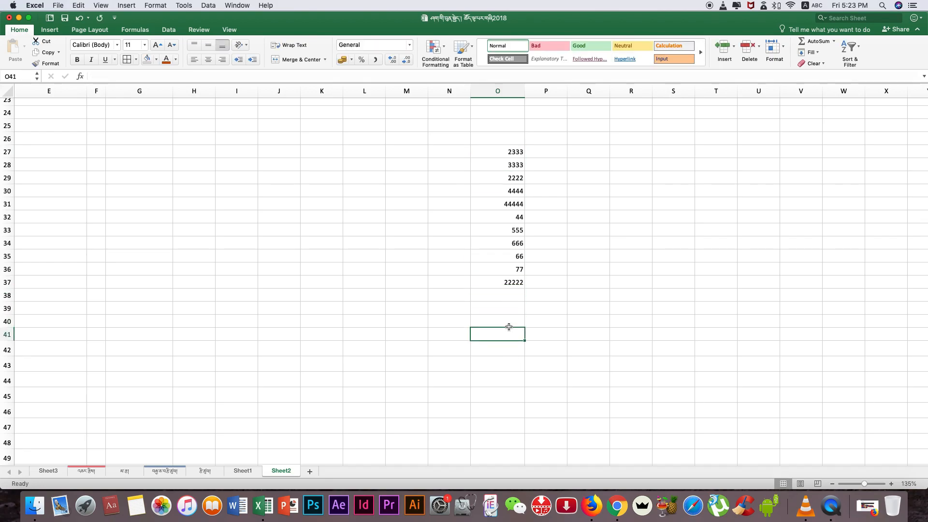
left_click(506, 326)
left_click(507, 341)
type("=su")
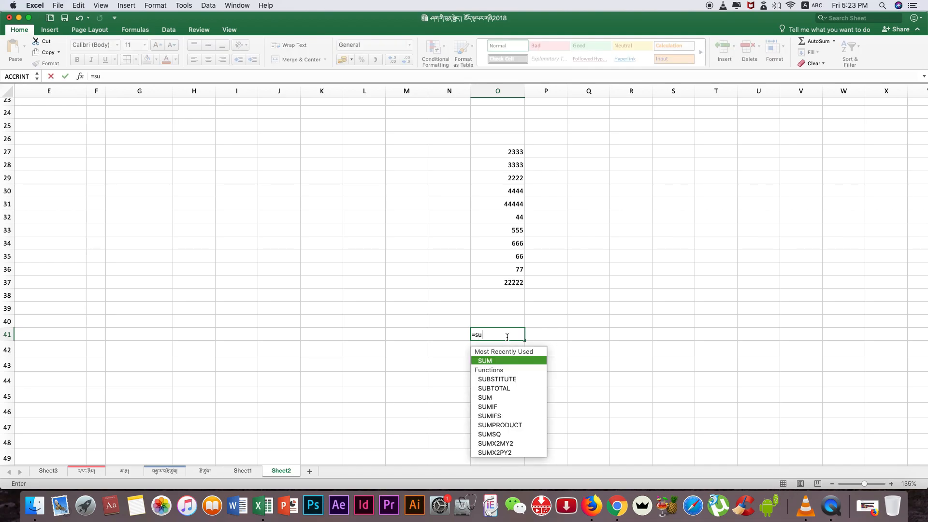
type("m(")
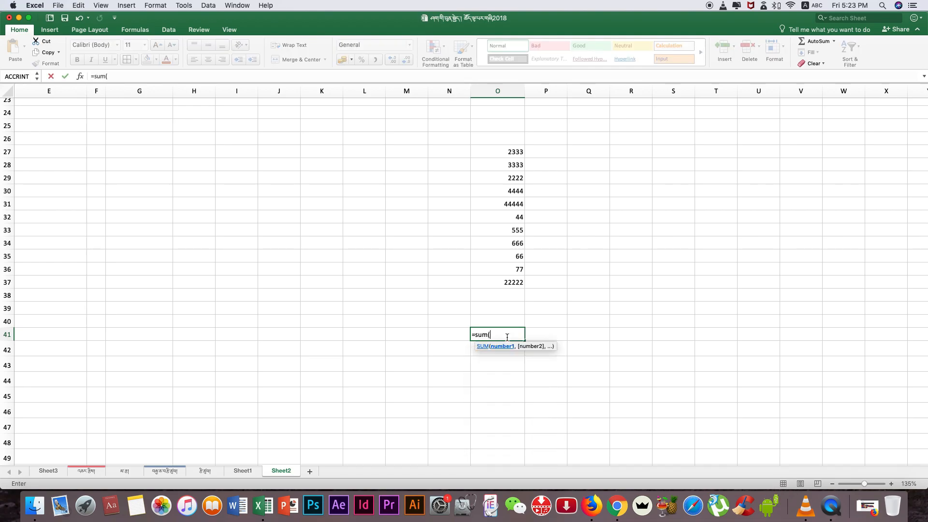
left_click(513, 153)
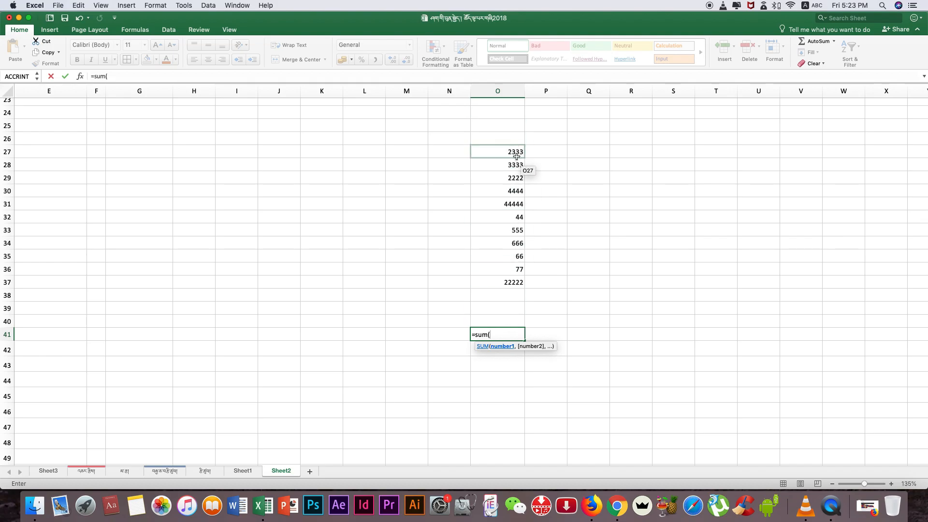
left_click_drag(516, 161, 517, 283)
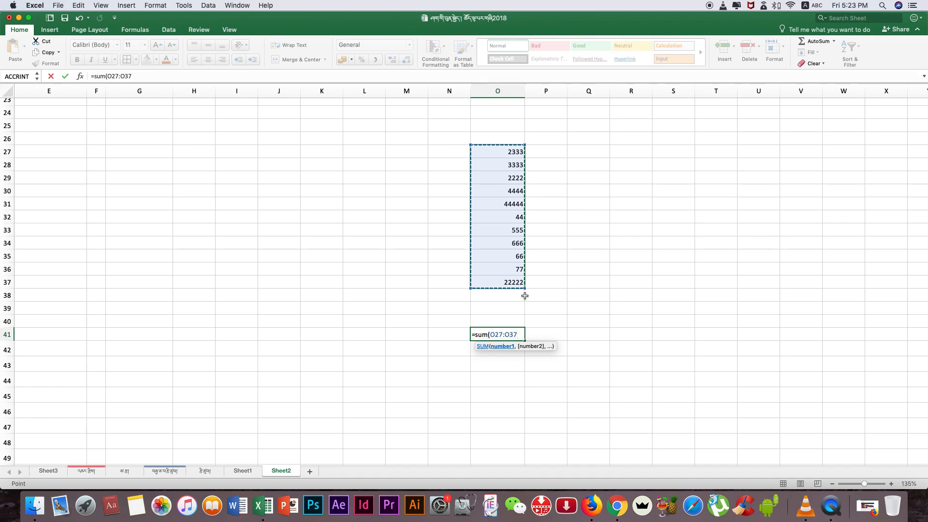
type(")")
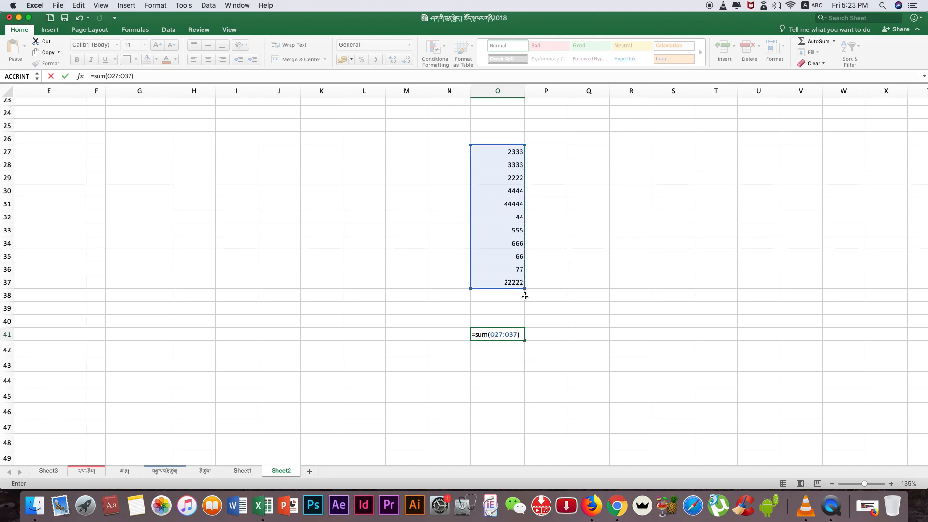
key("Return")
Step: Check the sum formula in O41 against the first and last cells of its range, O27 and O37
left_click(518, 333)
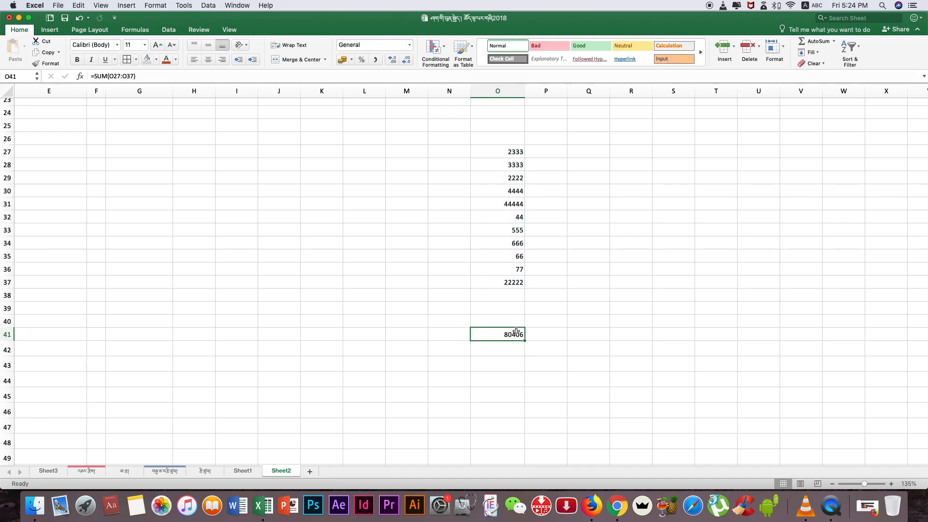
left_click(515, 149)
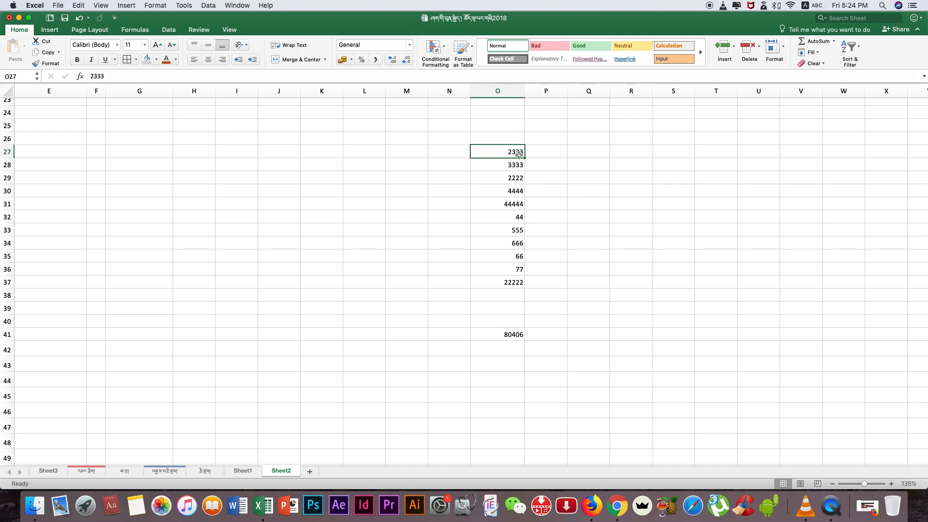
left_click(521, 282)
left_click(513, 152)
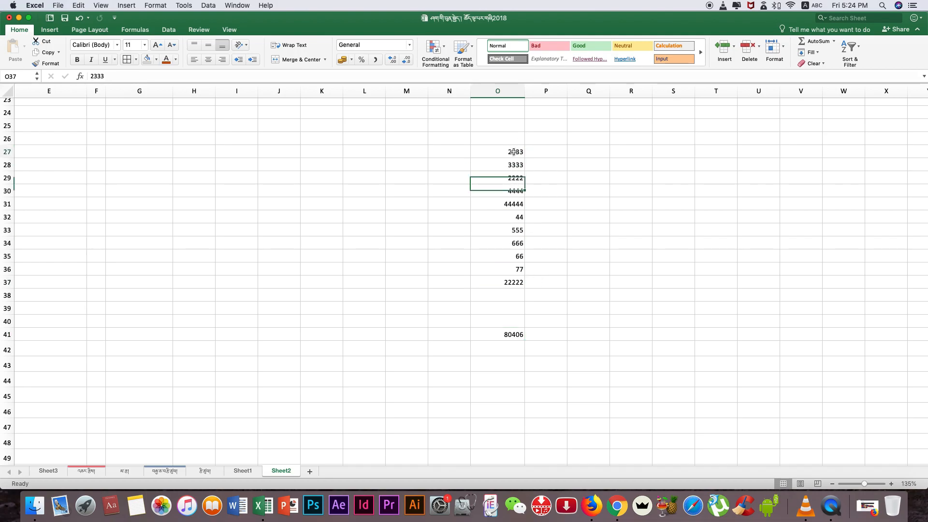
left_click(510, 283)
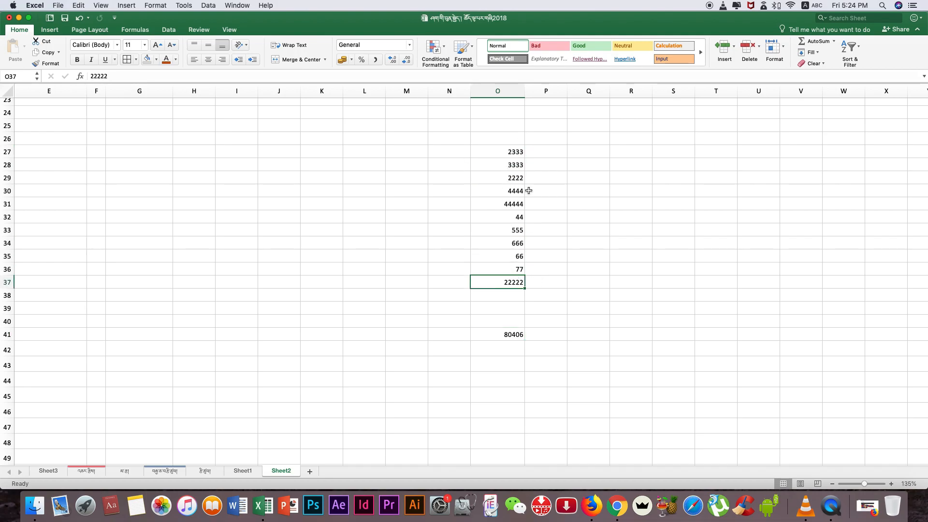
left_click(516, 152)
Step: Return to the original summary table and examine its row total formulas from L9 to L16
scroll(507, 155, "up", 10)
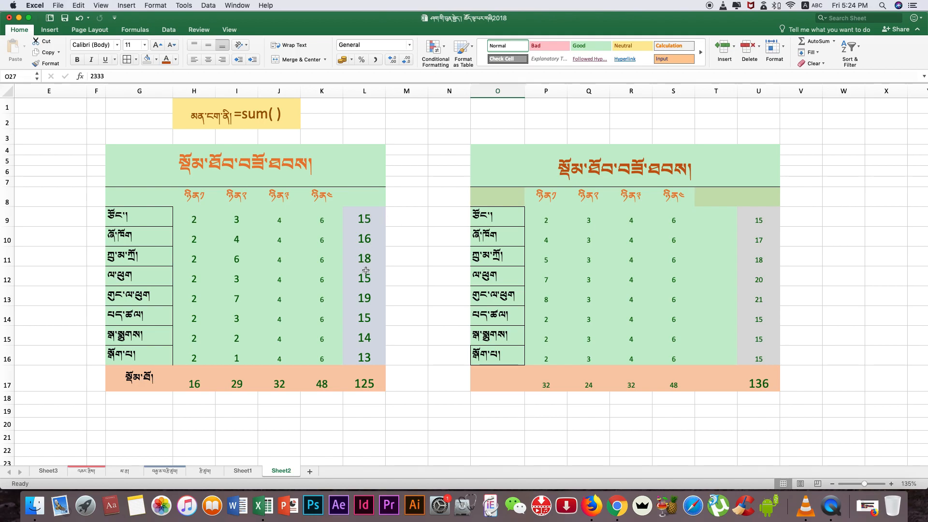
left_click(369, 217)
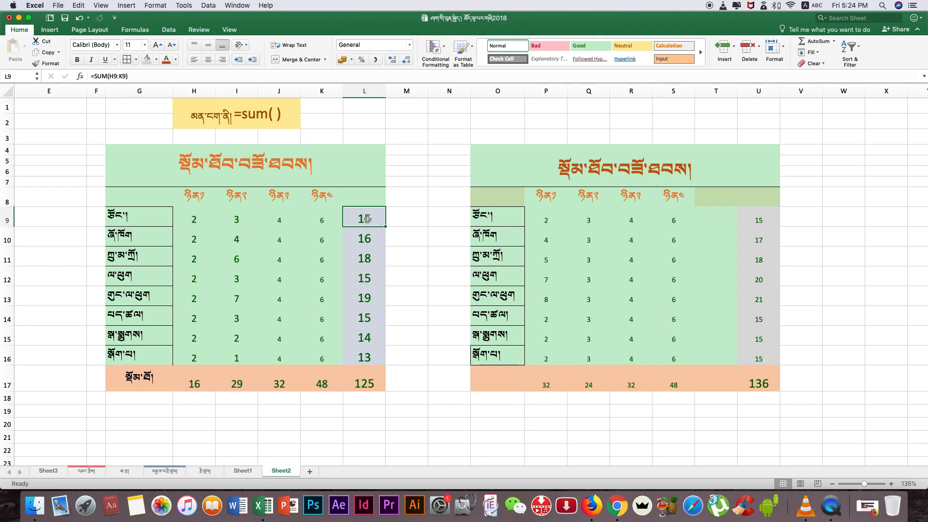
left_click(367, 362)
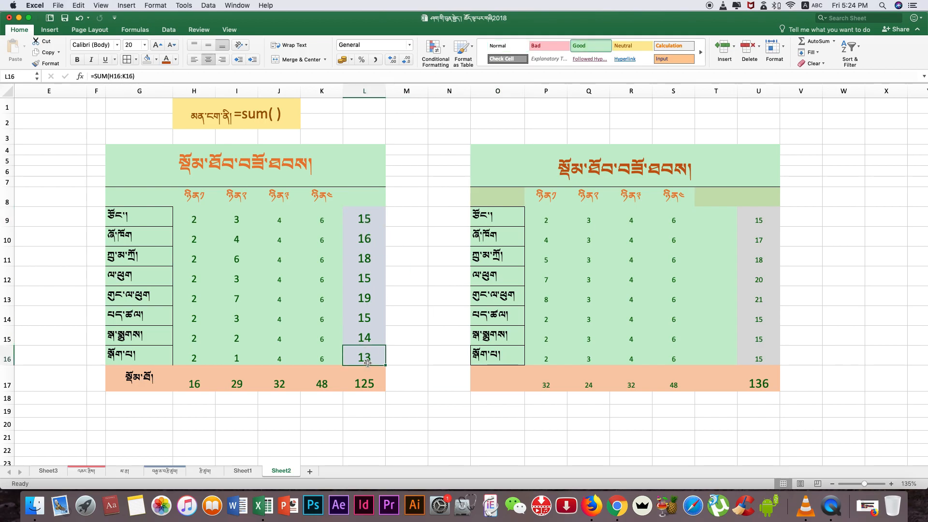
left_click(397, 220)
left_click(367, 219)
left_click(368, 357)
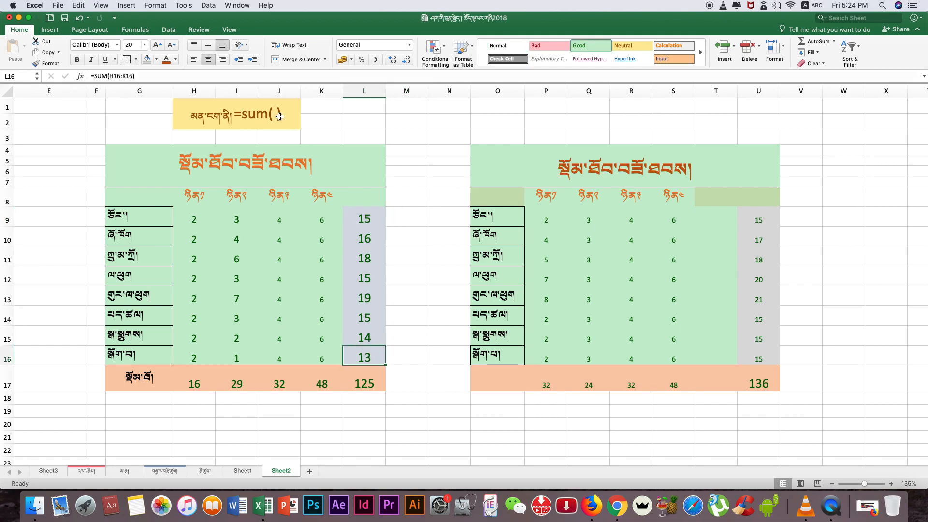